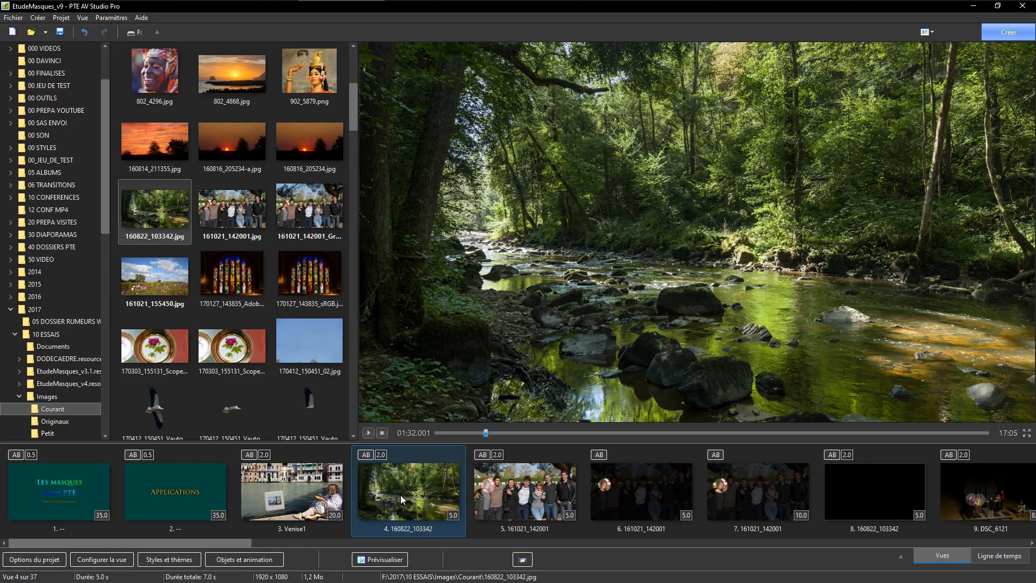
- Open slide 4, 160822_103342, for object and animation editing with no object selected
double_click(401, 494)
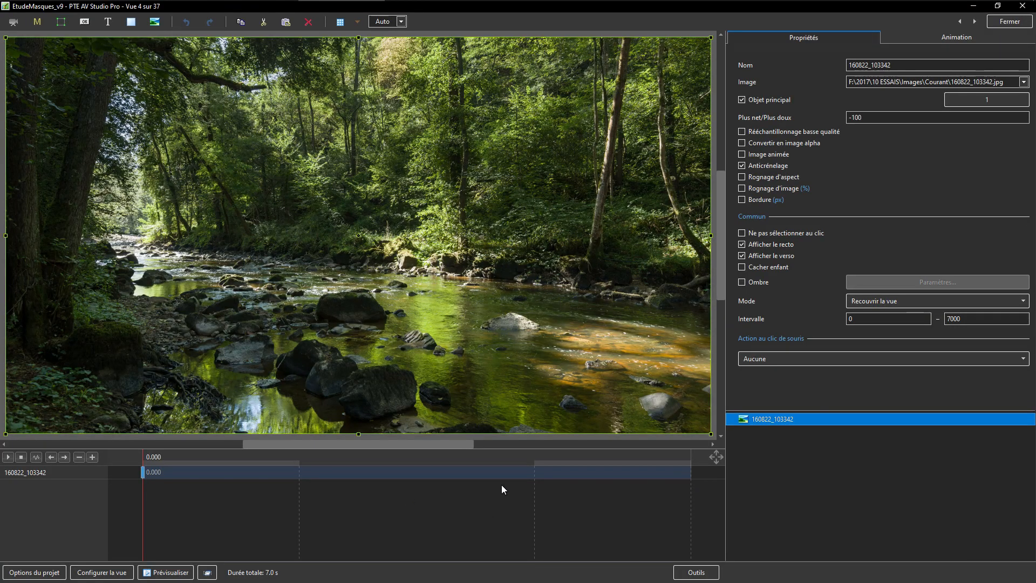
left_click(790, 498)
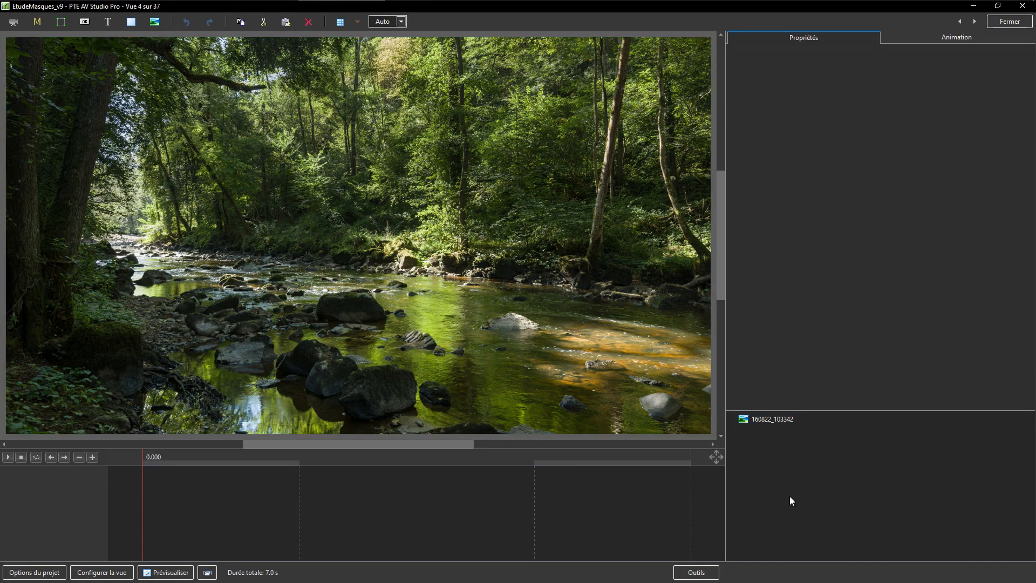
- Add the images SF.jpg and SH.jpg from the Courant folder to the slide as independent objects
left_click(155, 21)
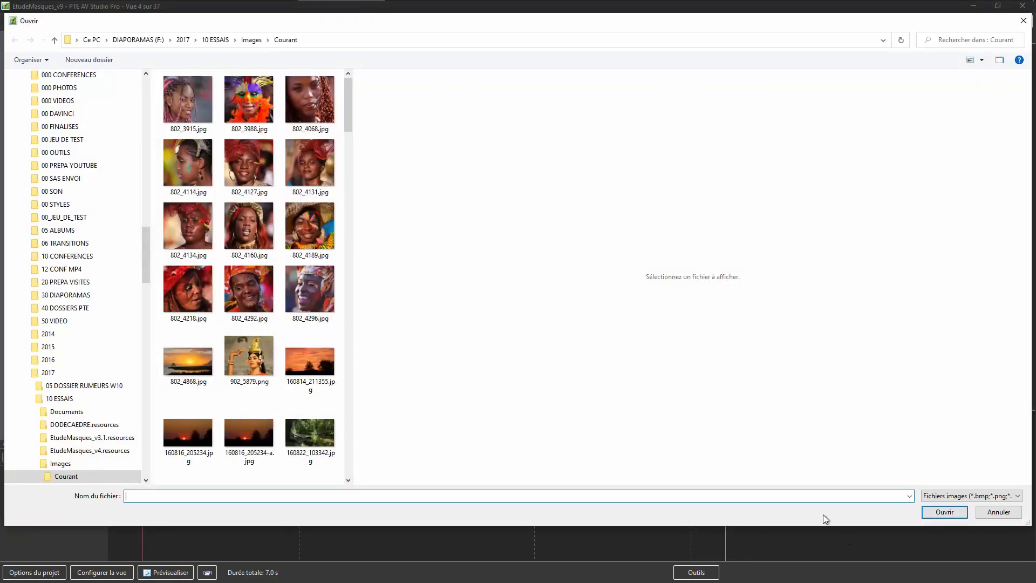
mouse_move(349, 105)
left_mouse_down()
mouse_move(333, 223)
mouse_move(347, 460)
left_mouse_up()
left_click(258, 278)
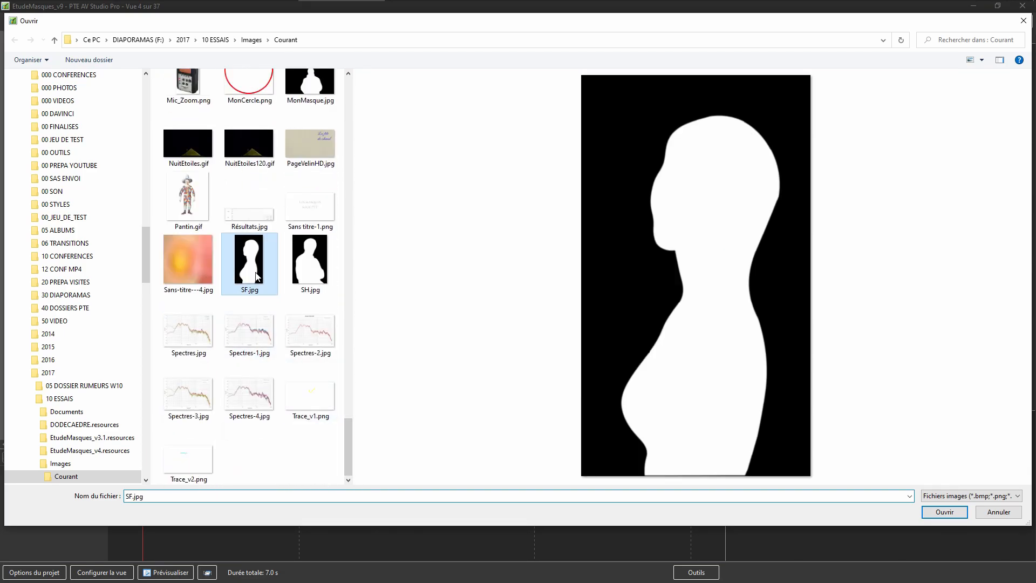
left_click(304, 271, "ctrl")
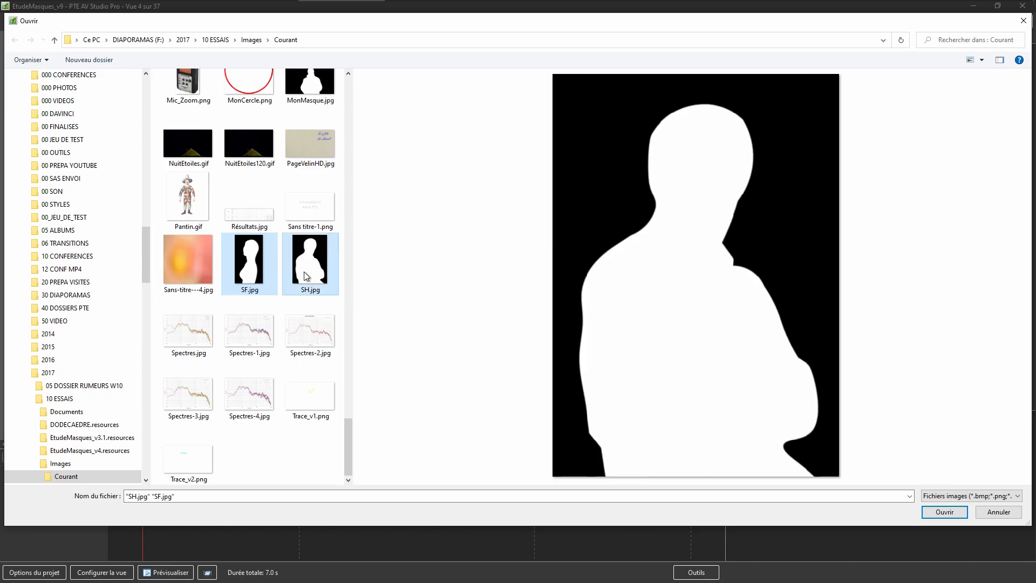
left_click(943, 513)
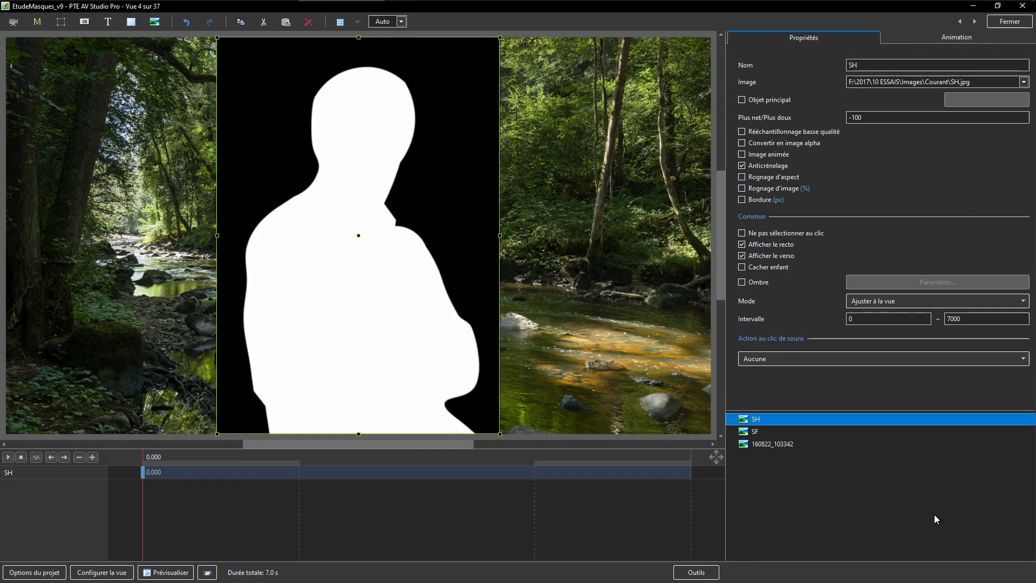
- Place the SH silhouette to the left of SF and set the zoom of both images to 75%
left_click_drag(402, 214, 203, 215)
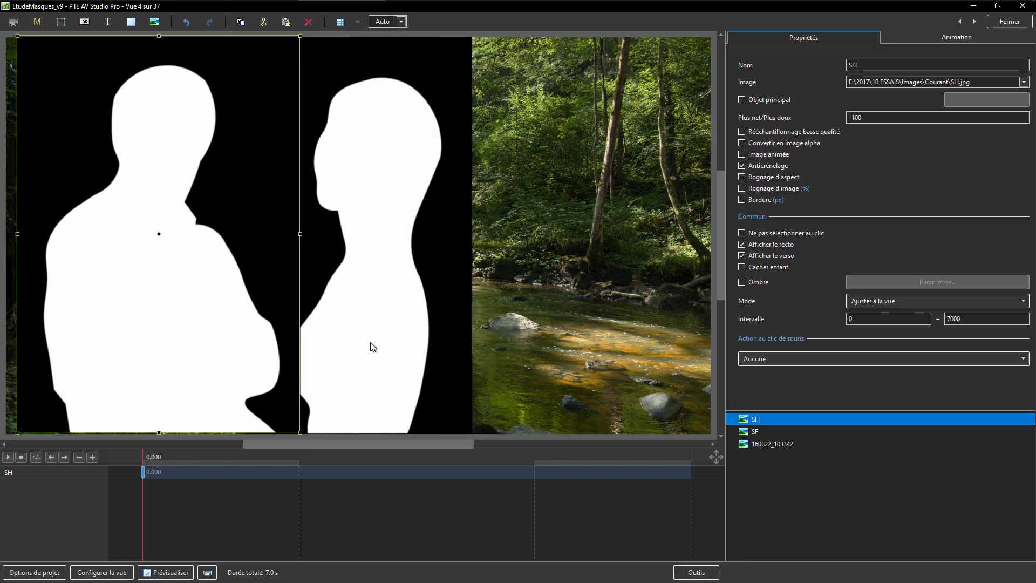
left_click(755, 431, "ctrl")
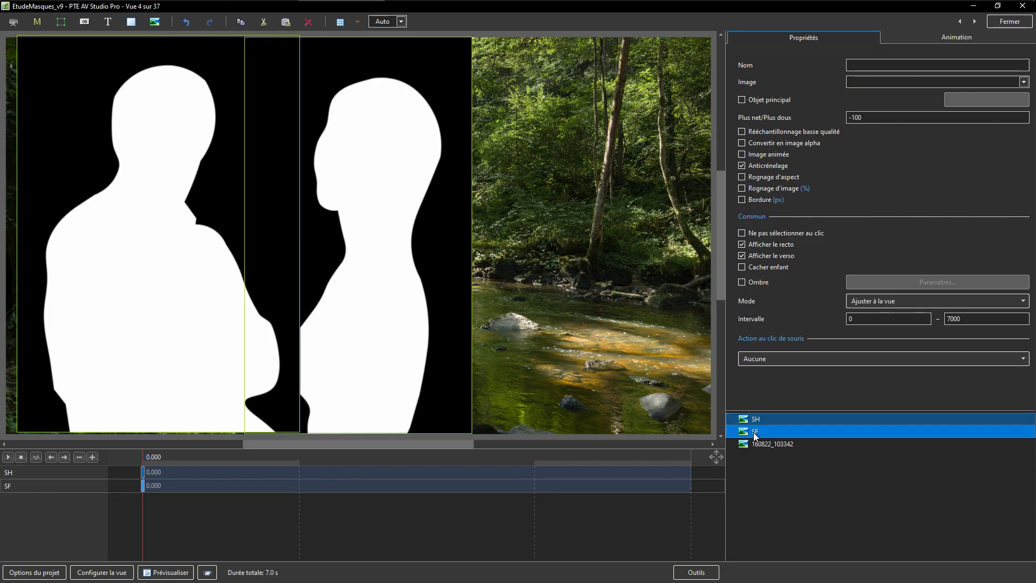
left_click(144, 471)
left_click(142, 485)
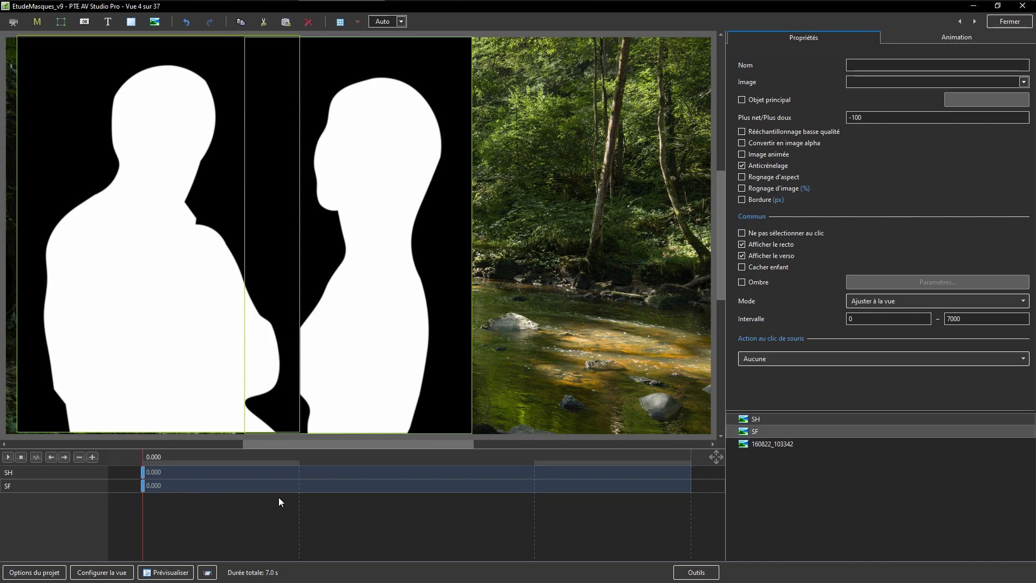
left_click(938, 39)
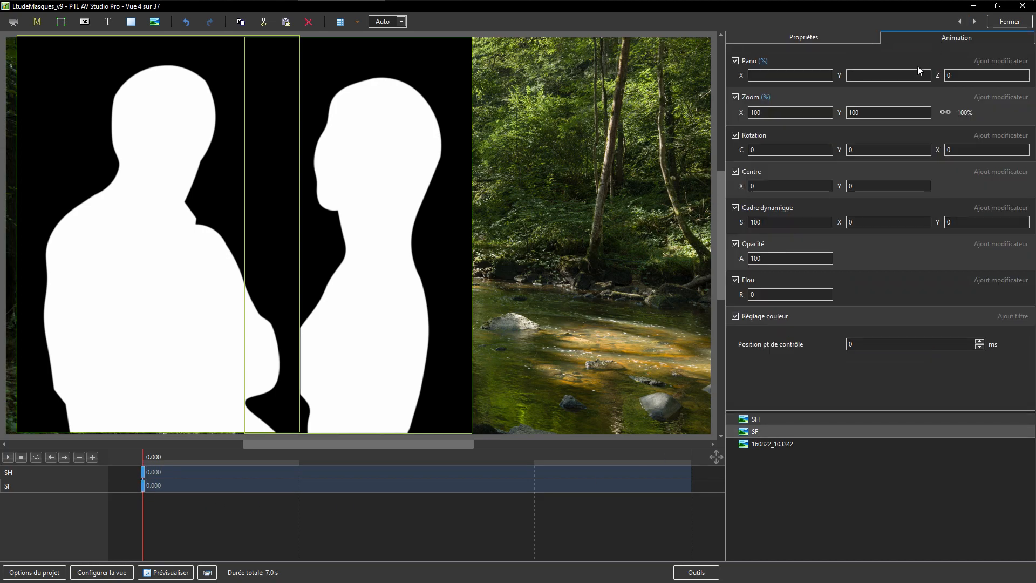
left_click_drag(752, 112, 766, 113)
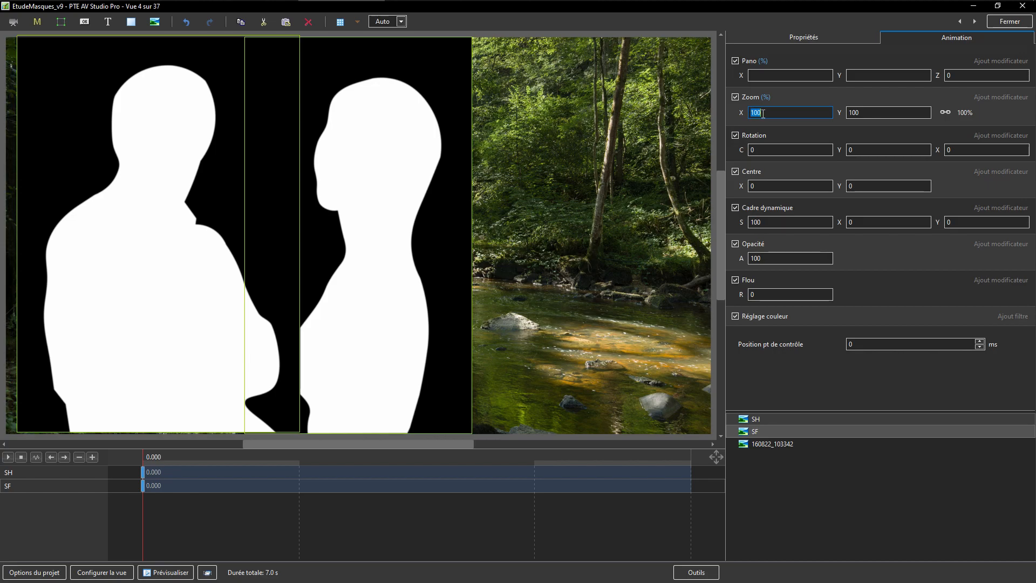
type("75")
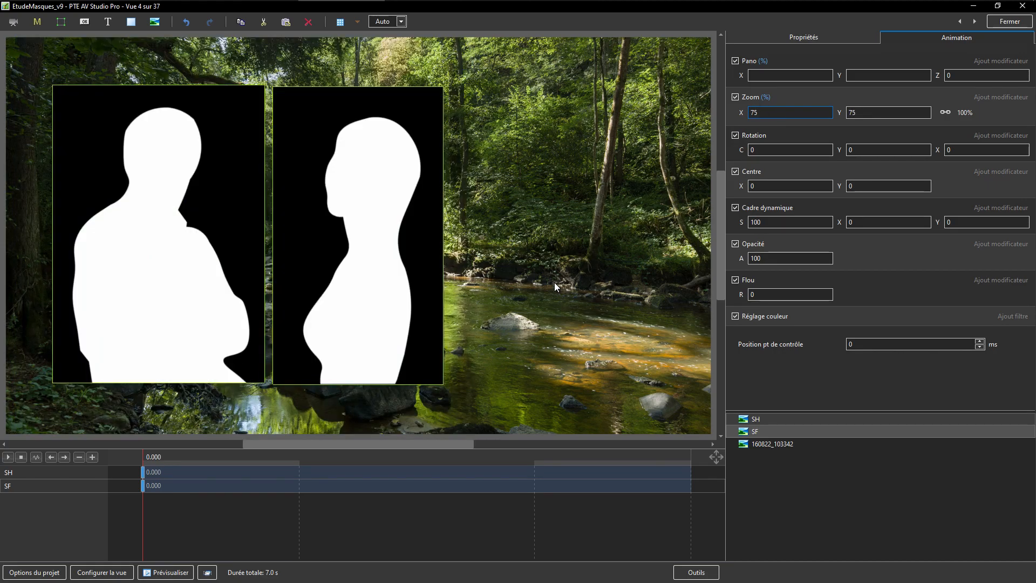
- Set the SF silhouette's zoom to 70% and shift it slightly right and down, level with the base of SH
left_click(758, 430)
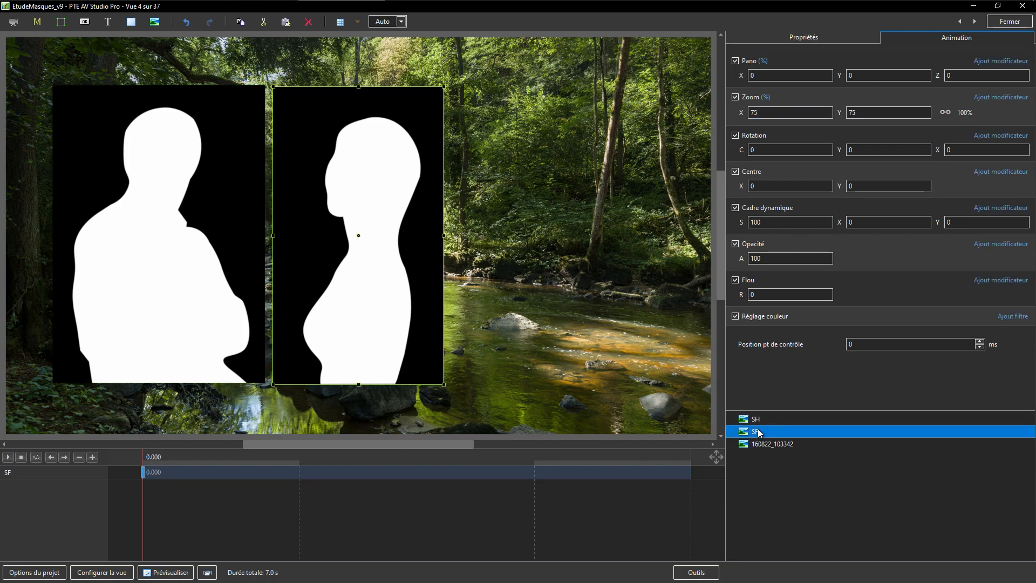
double_click(757, 113)
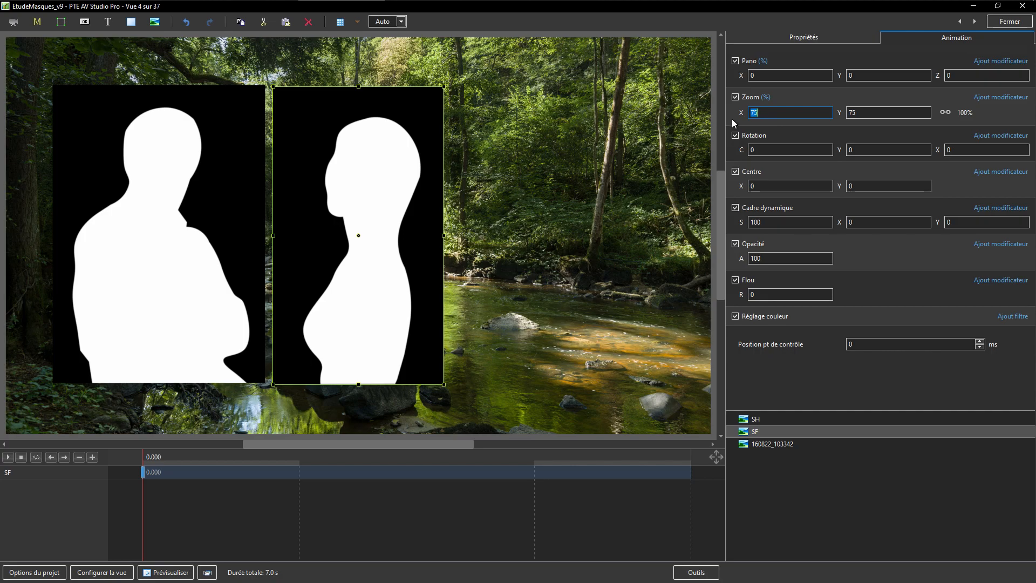
type("70")
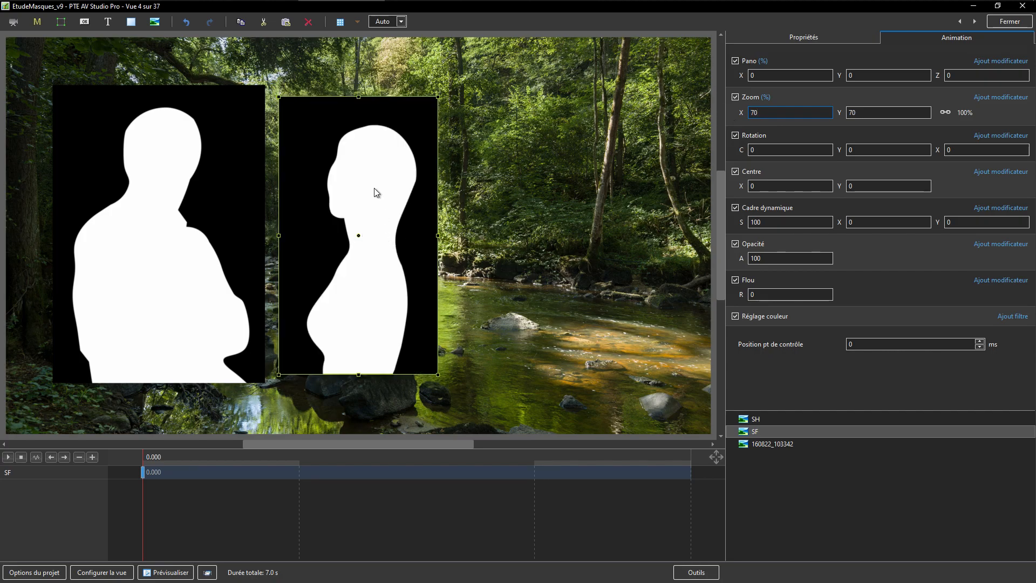
mouse_move(371, 193)
left_mouse_down()
mouse_move(302, 197)
mouse_move(431, 205)
mouse_move(383, 204)
left_mouse_up()
- Nudge the SH silhouette slightly right to a pan of about X -54.8, Y -1.1, and deselect it
left_click_drag(159, 195, 366, 228)
left_click(185, 178)
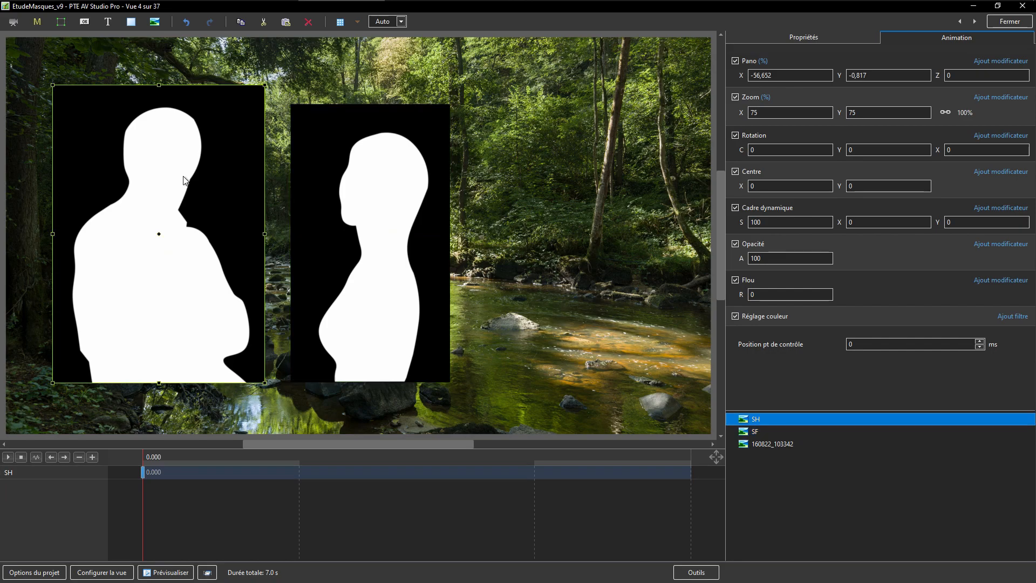
mouse_move(185, 178)
left_mouse_down()
mouse_move(537, 215)
mouse_move(592, 185)
mouse_move(566, 176)
mouse_move(292, 189)
mouse_move(215, 175)
mouse_move(291, 181)
mouse_move(213, 171)
mouse_move(278, 181)
mouse_move(256, 179)
mouse_move(270, 172)
mouse_move(268, 187)
mouse_move(268, 176)
mouse_move(302, 192)
mouse_move(208, 185)
mouse_move(262, 204)
mouse_move(271, 180)
mouse_move(235, 192)
mouse_move(264, 186)
mouse_move(254, 174)
mouse_move(225, 170)
mouse_move(248, 181)
mouse_move(205, 183)
mouse_move(236, 186)
mouse_move(238, 204)
mouse_move(193, 187)
left_mouse_up()
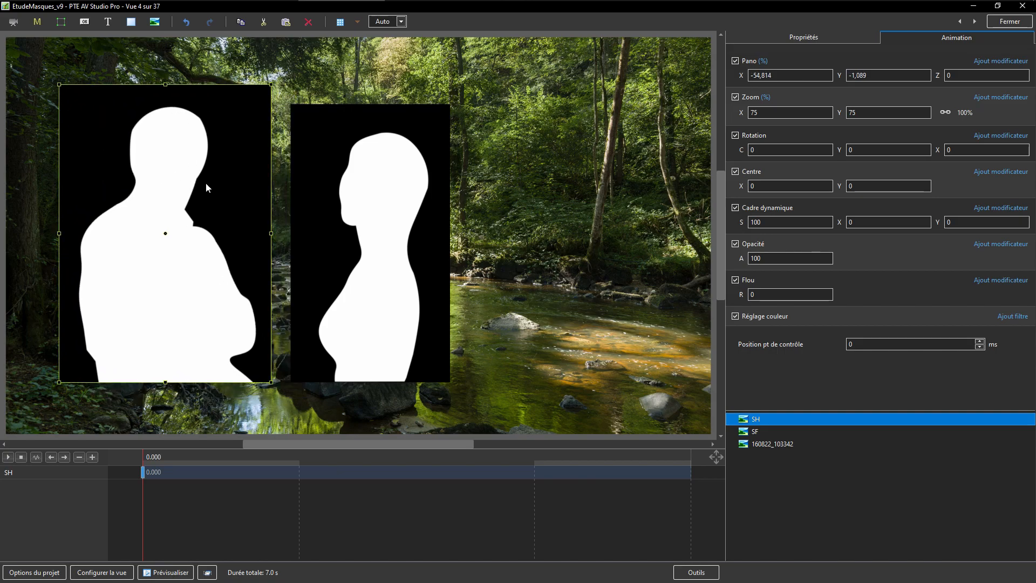
key("Escape")
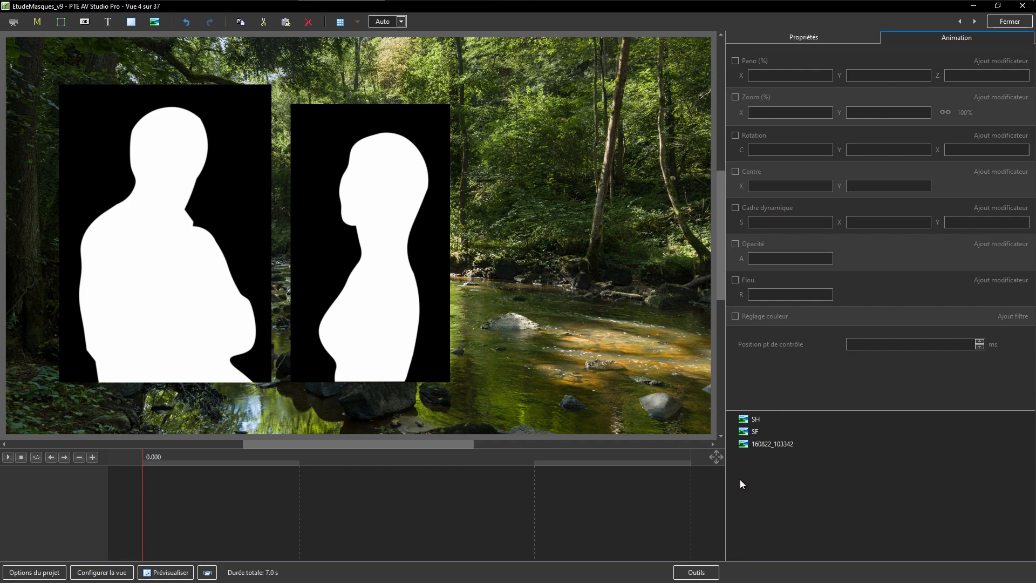
- Add an empty mask and move the SH and SF images into its mask stencil
left_click(42, 22)
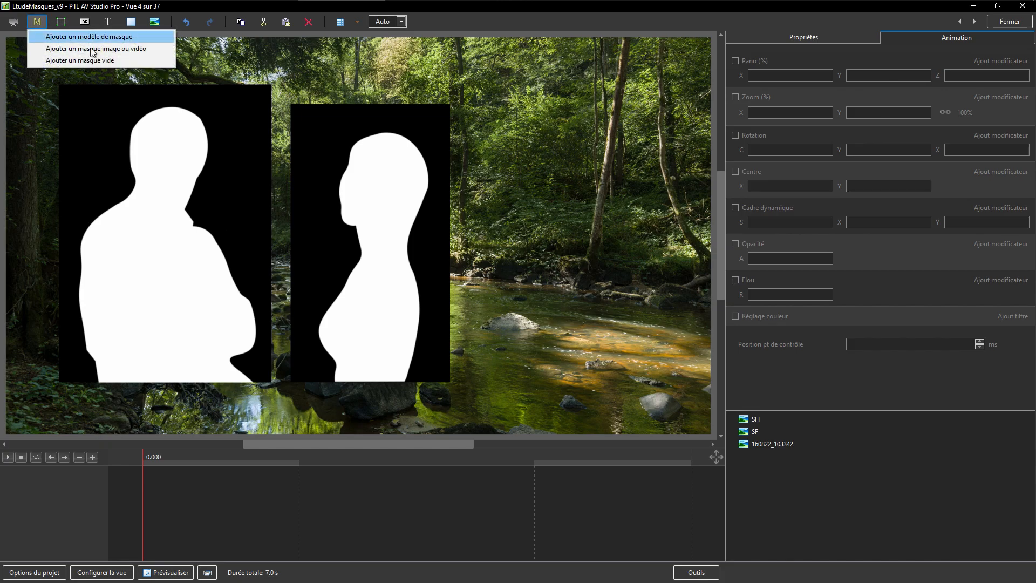
left_click(79, 61)
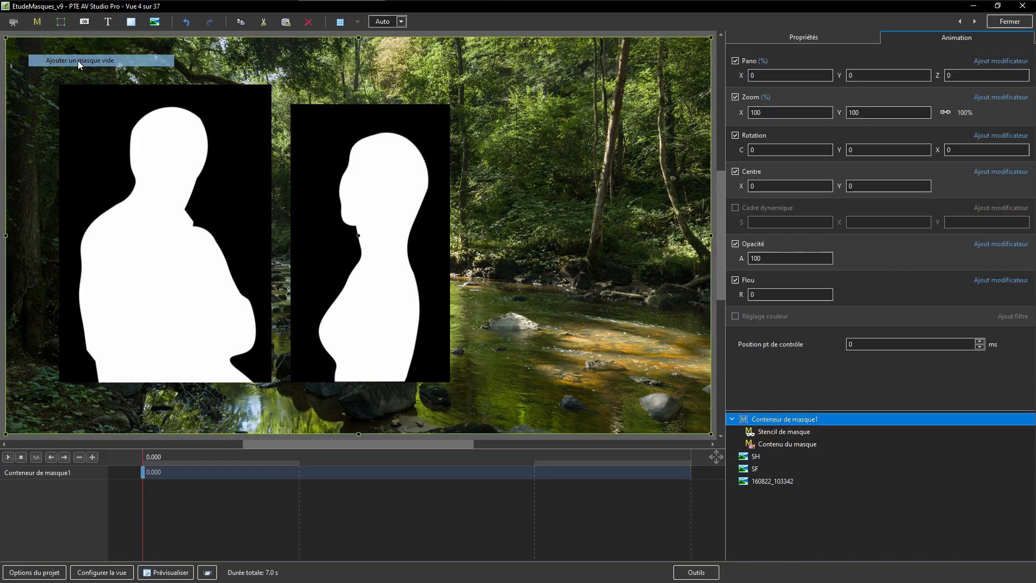
left_click(754, 457)
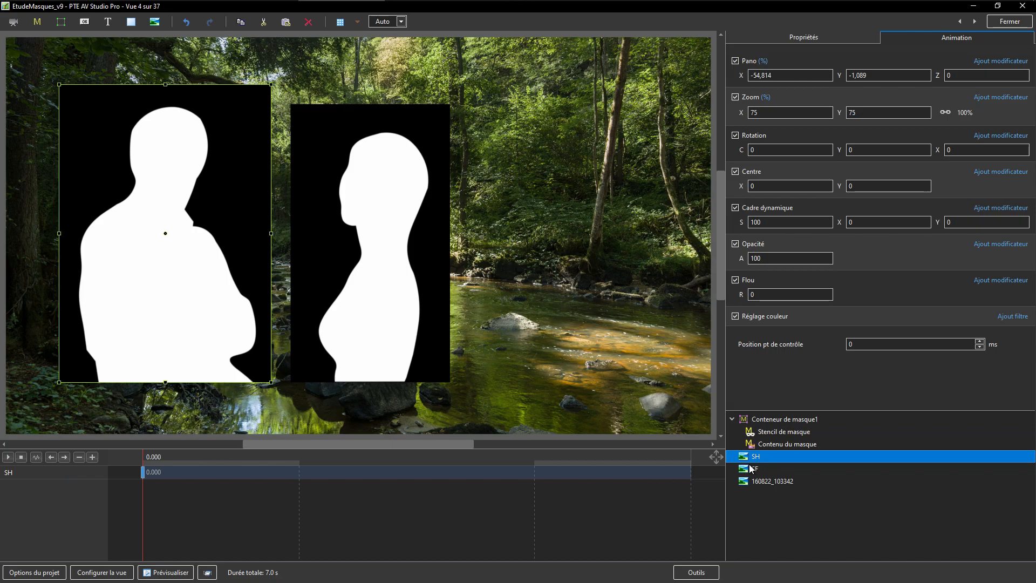
left_click(754, 468, "shift")
key("Delete")
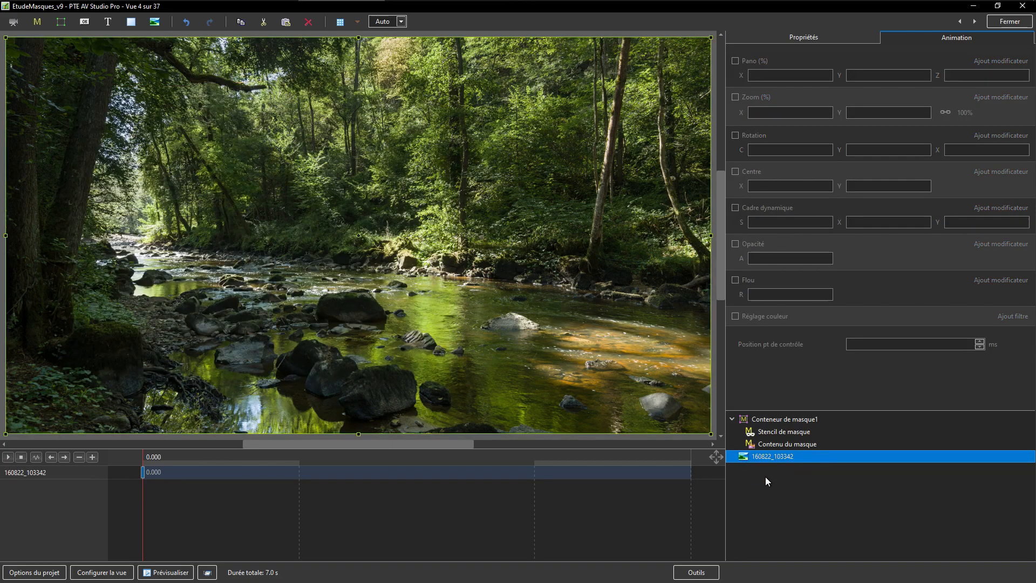
left_click(770, 432)
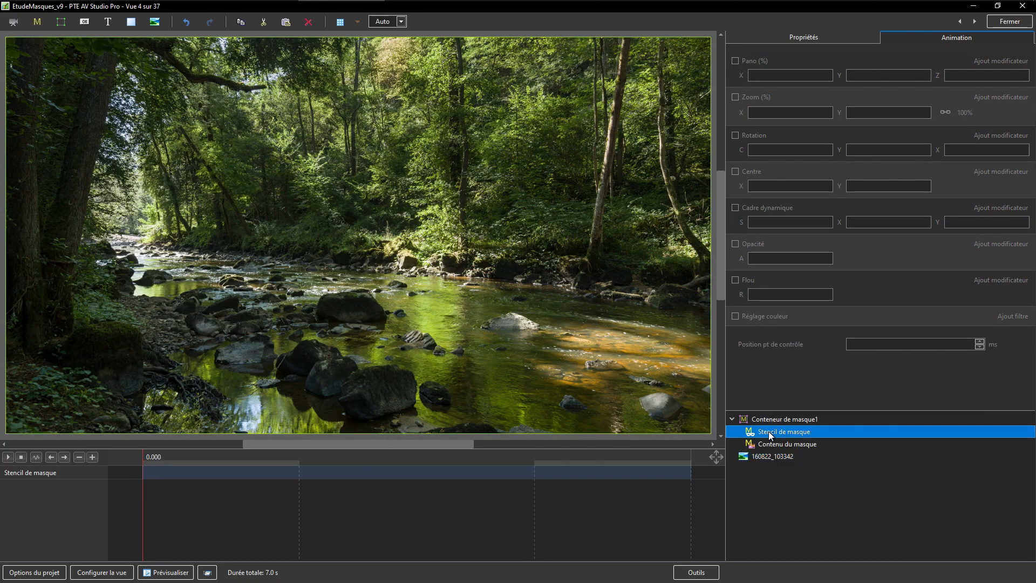
key("ctrl+v")
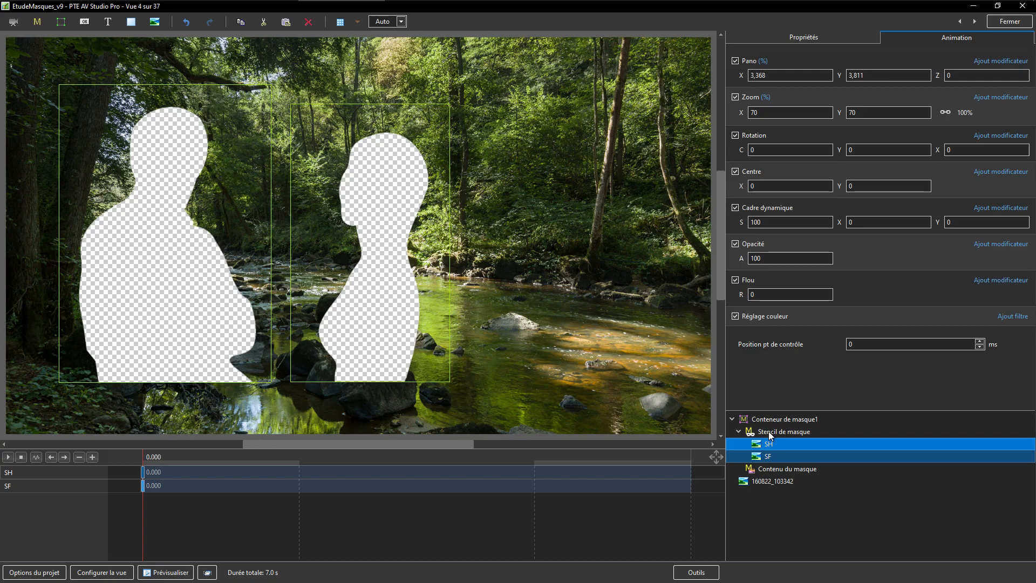
- Shift the SH silhouette inside the stencil to a pan of about X -47.3, Y -0.5, and delete the whole mask container
left_click(513, 188)
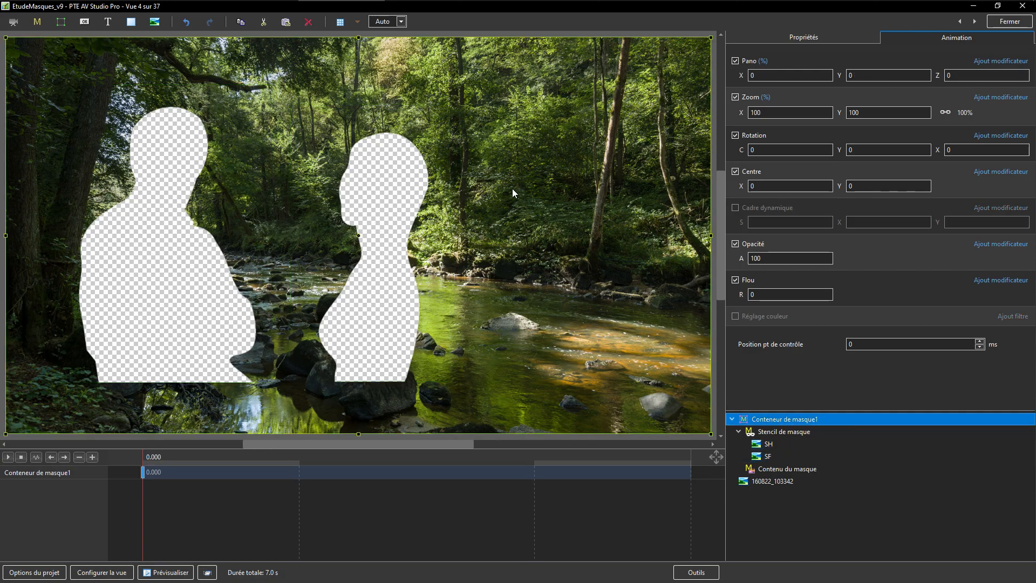
left_click(773, 443)
left_click_drag(162, 185, 256, 176)
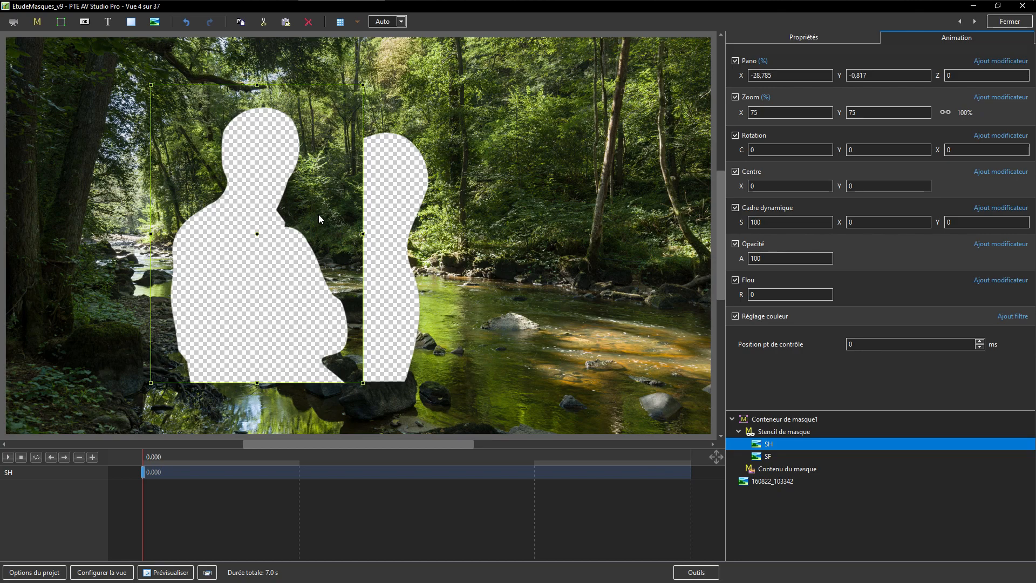
left_click_drag(242, 212, 178, 209)
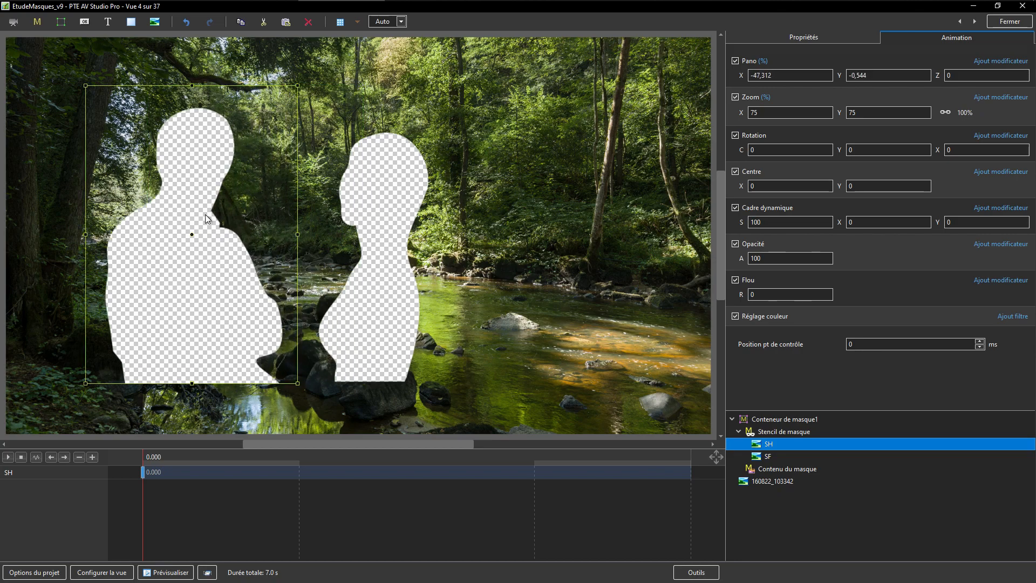
left_click(778, 419)
key("Delete")
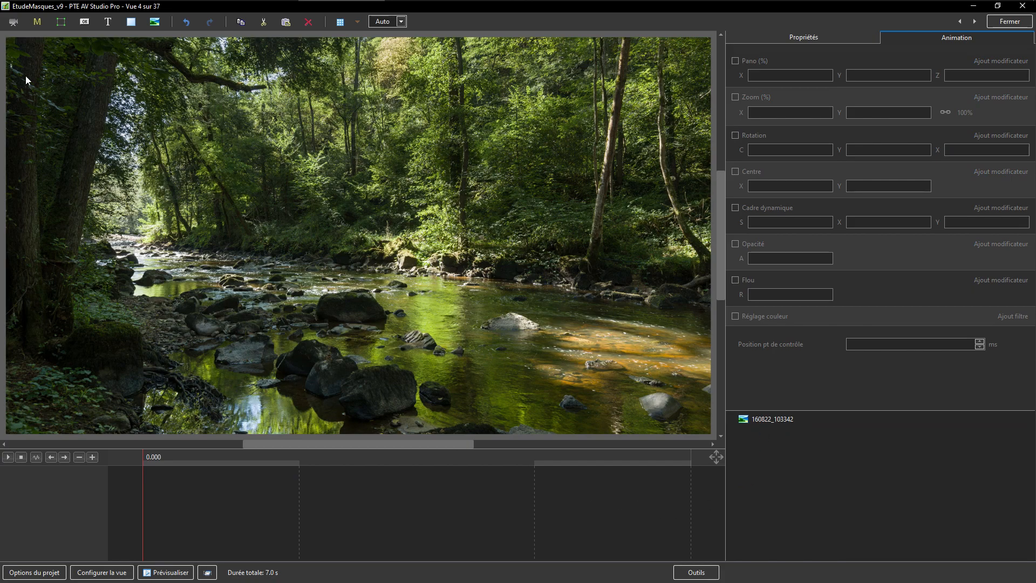
- Add a new empty mask and insert SF.jpg and SH.jpg directly into its mask stencil
left_click(36, 22)
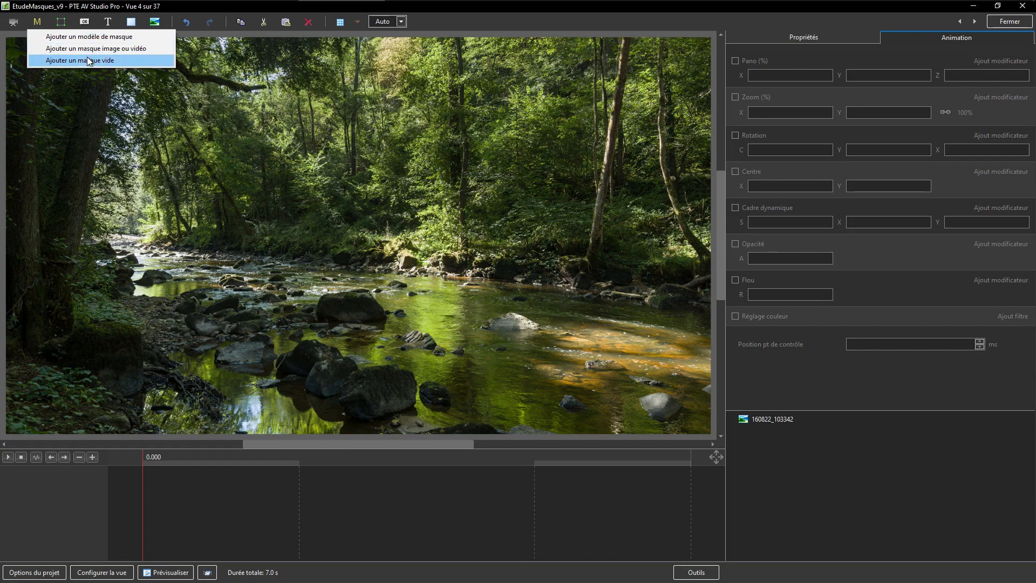
left_click(86, 61)
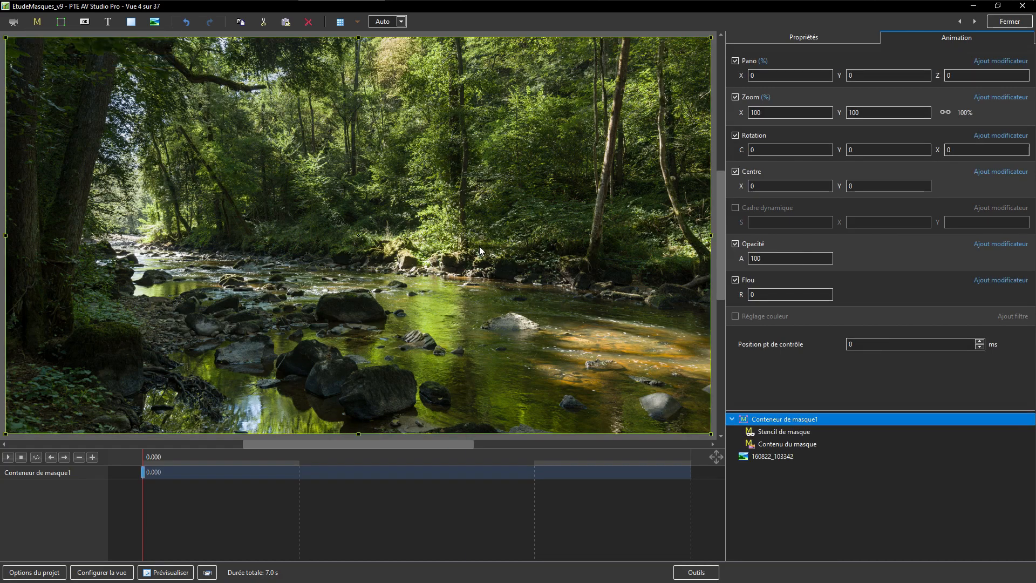
left_click(781, 432)
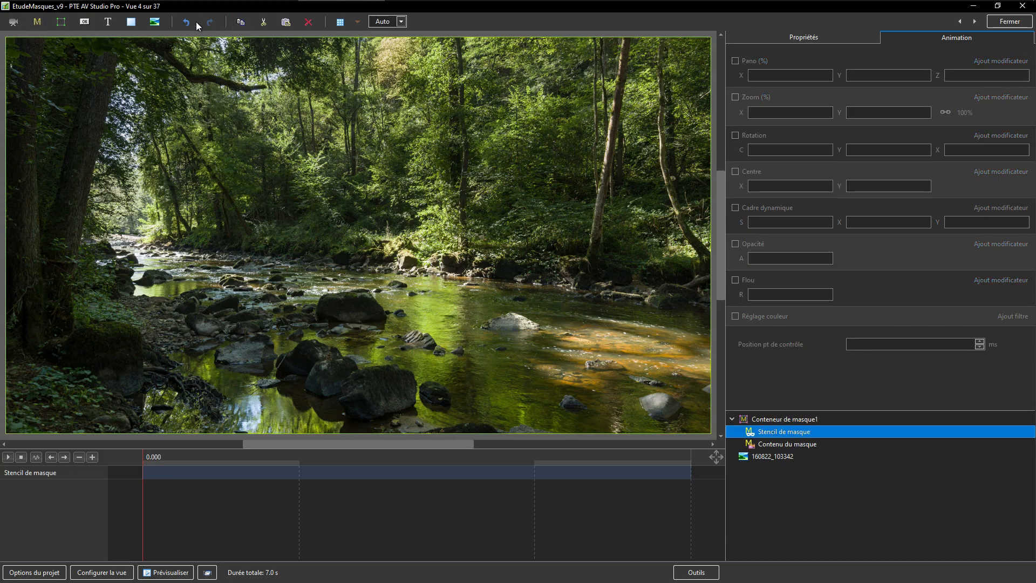
left_click(154, 23)
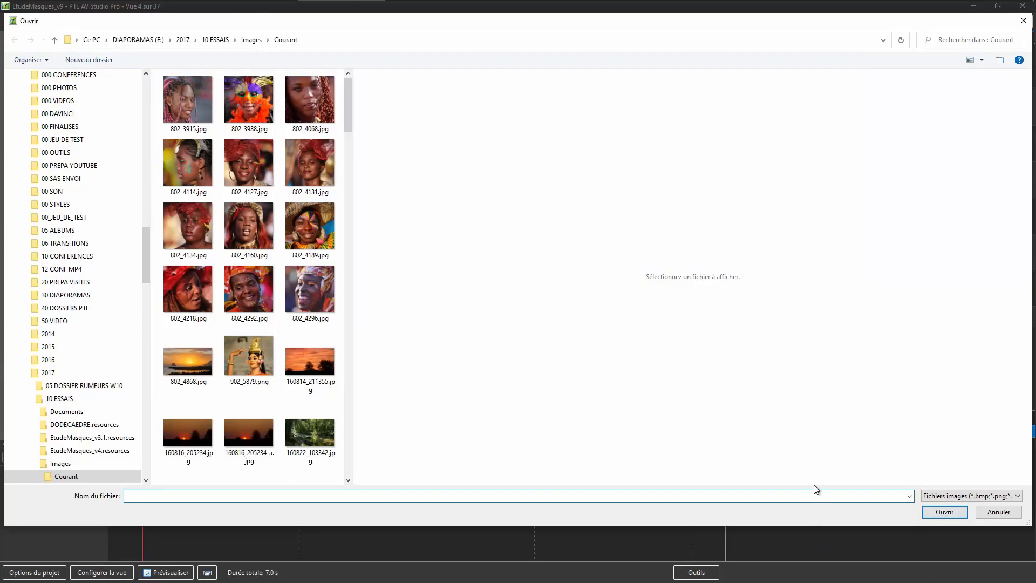
left_click_drag(349, 102, 348, 426)
left_click(250, 414)
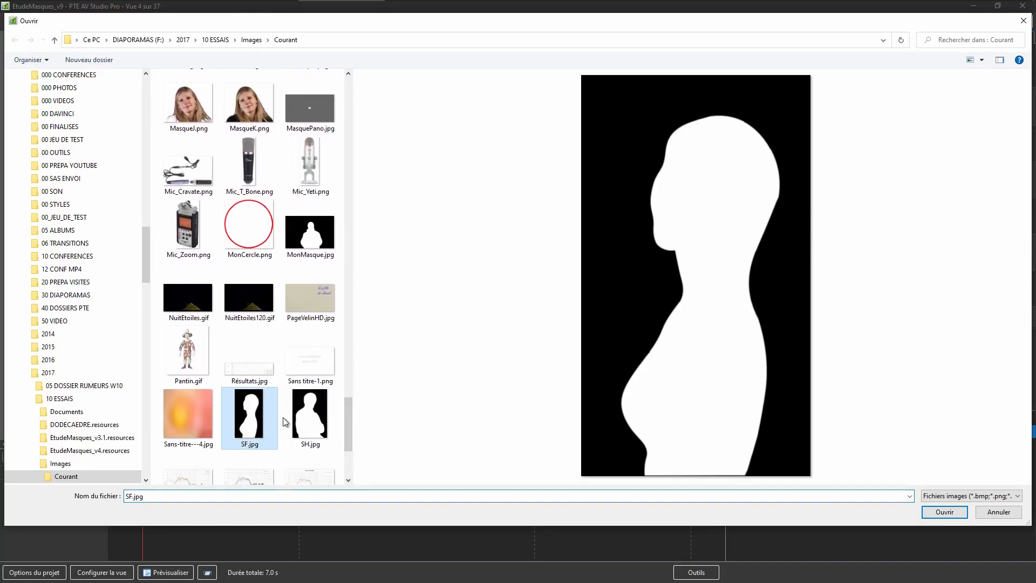
left_click(305, 421, "ctrl")
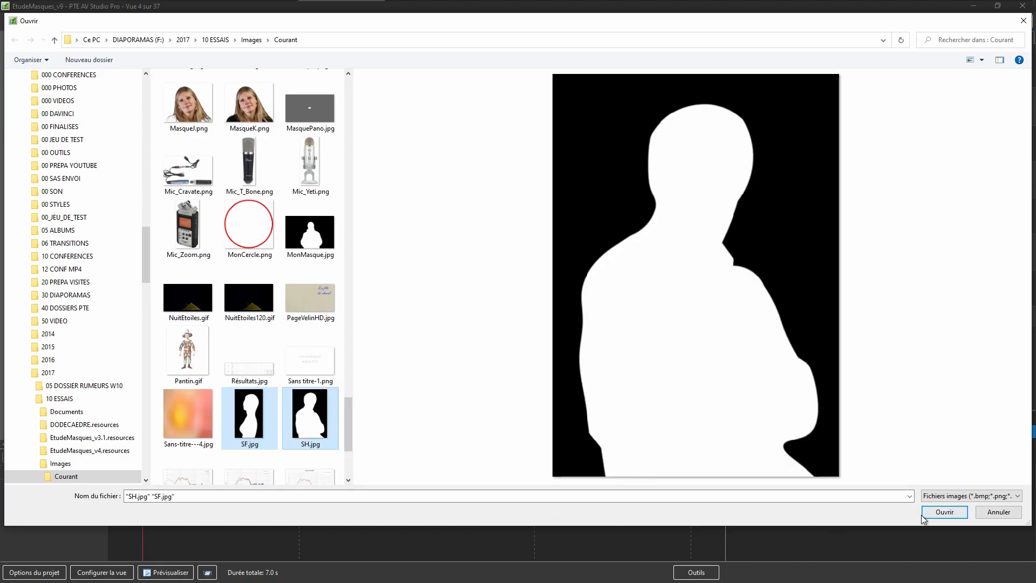
left_click(951, 510)
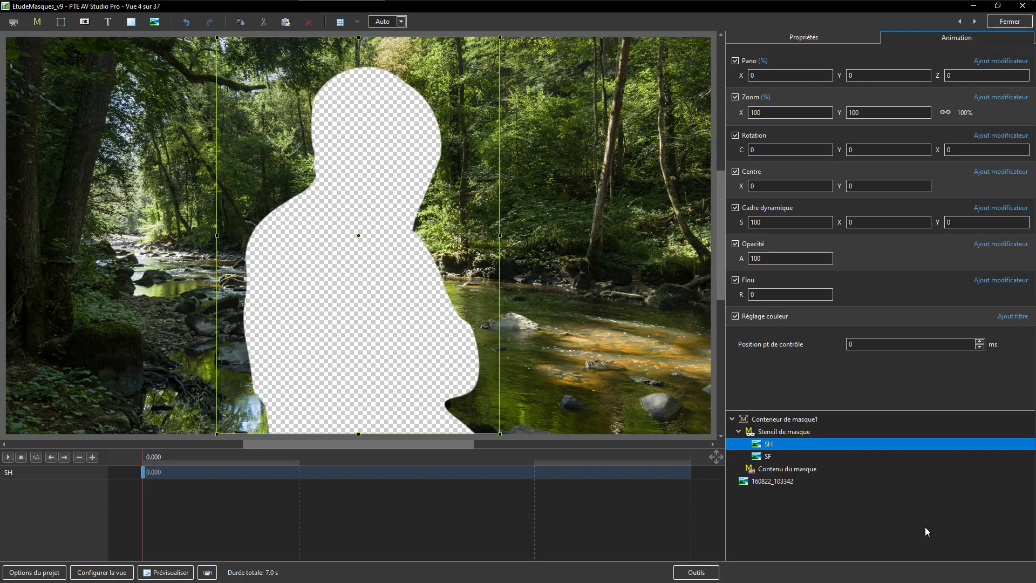
- Shift the SH silhouette left to a pan of about X -36.7, Y -1.4, and inspect the properties of the mask stencil and SH
left_click_drag(362, 277, 222, 295)
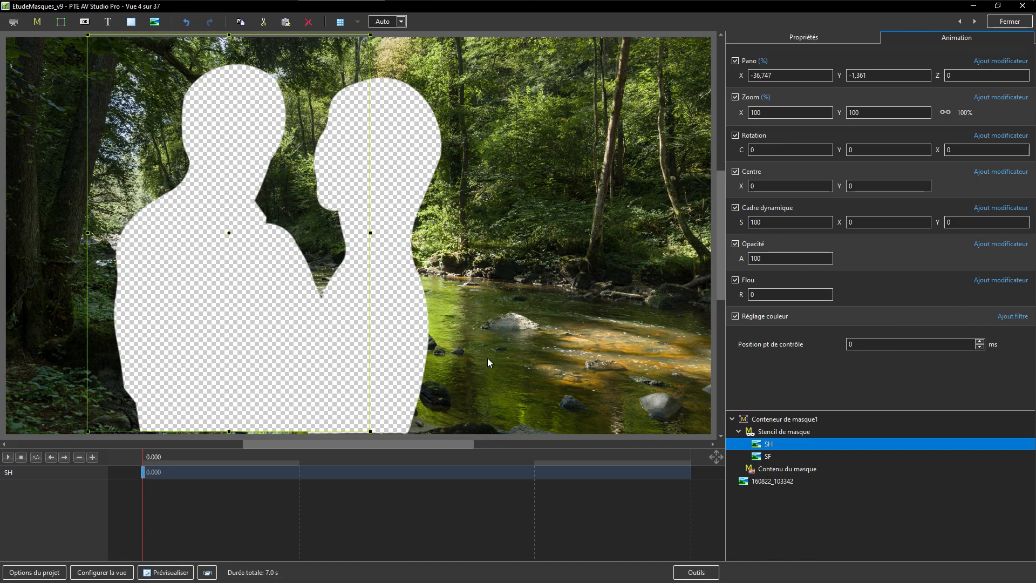
left_click(775, 434)
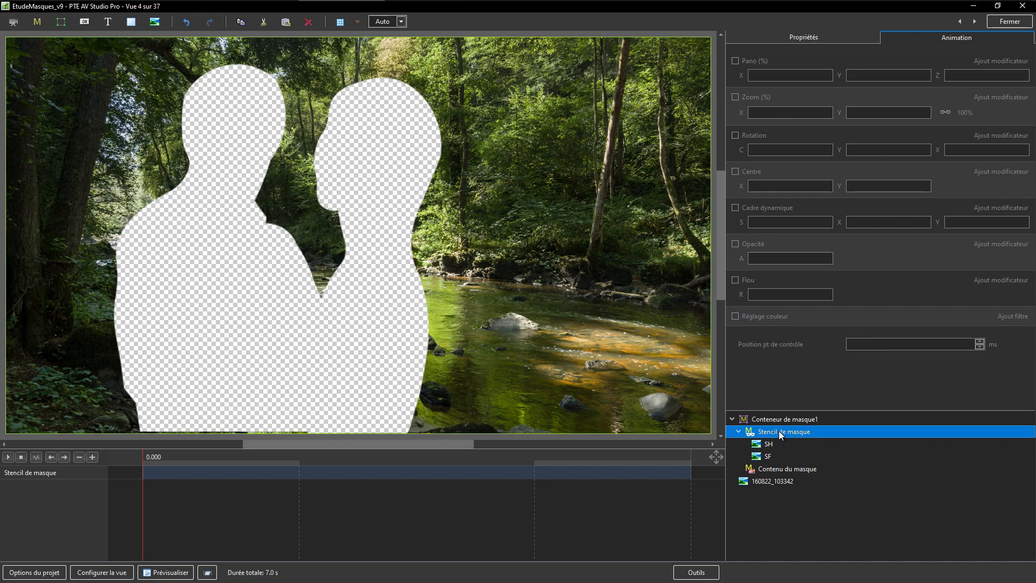
left_click(757, 37)
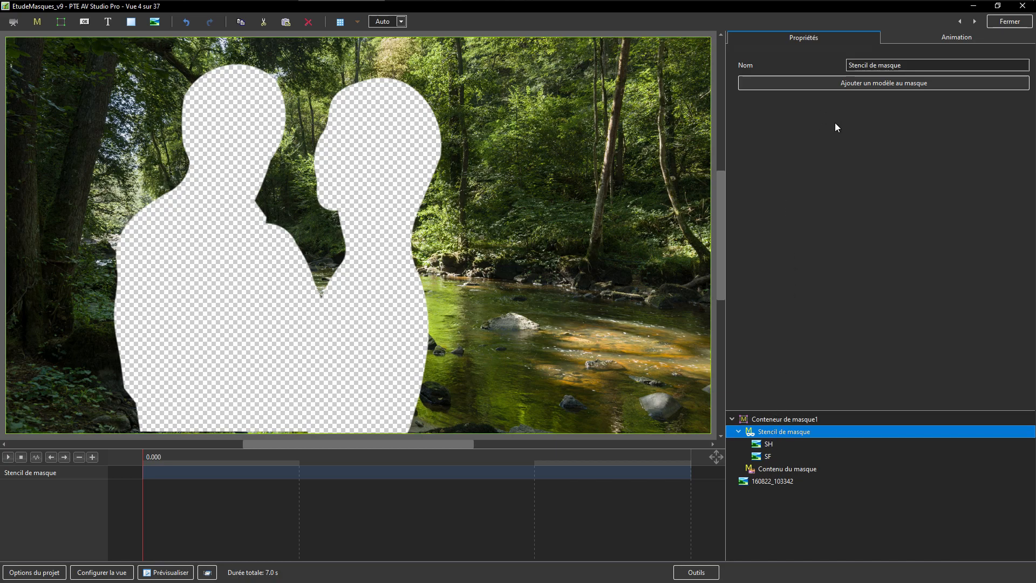
left_click(765, 445)
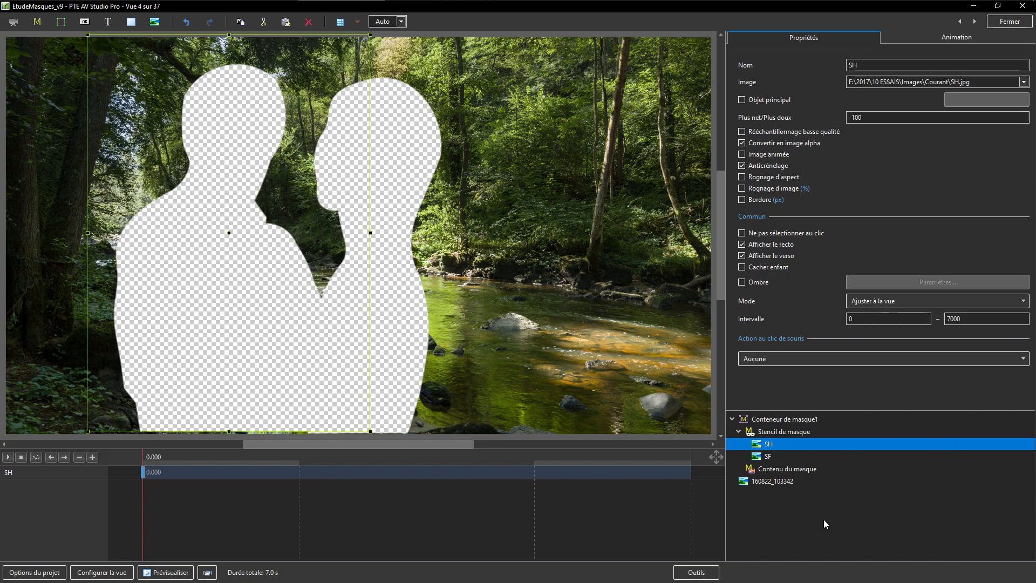
- Add a 1024 x 1024 circle model with 0% blur width to the mask stencil, shrink it to just over half size and overlap SF's right edge
left_click(776, 430)
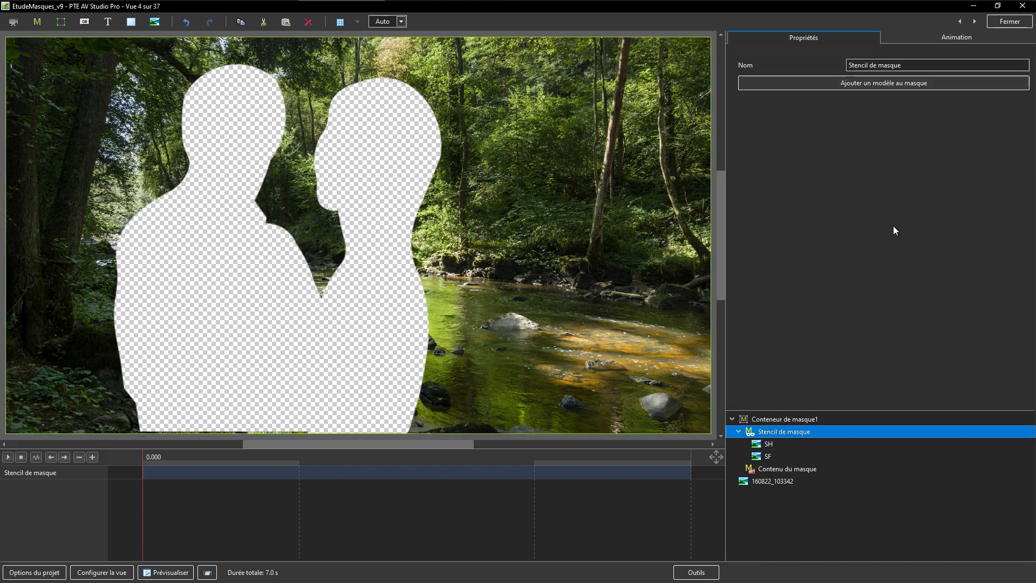
left_click(917, 82)
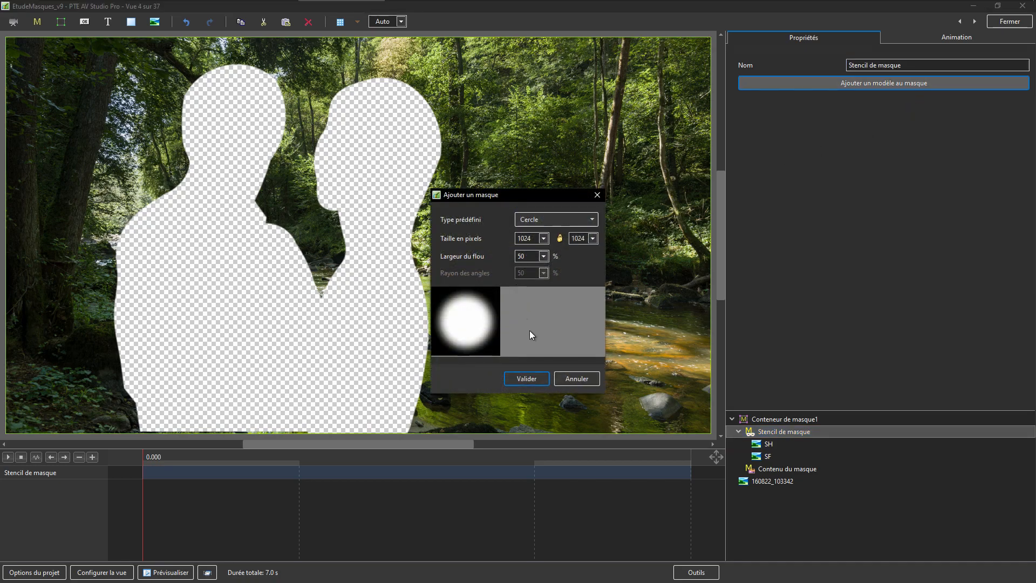
left_click(544, 258)
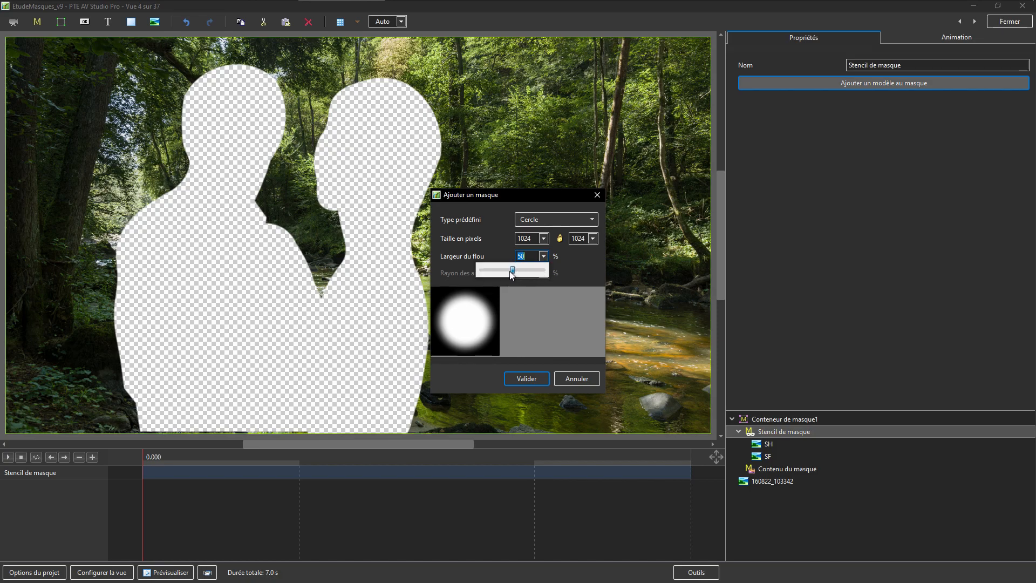
left_click_drag(512, 271, 430, 286)
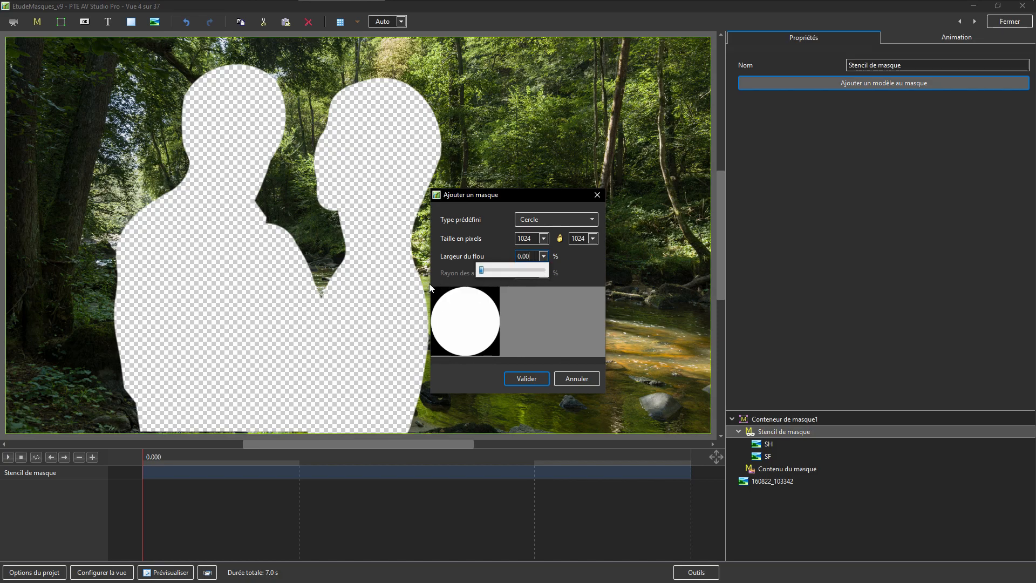
left_click(524, 377)
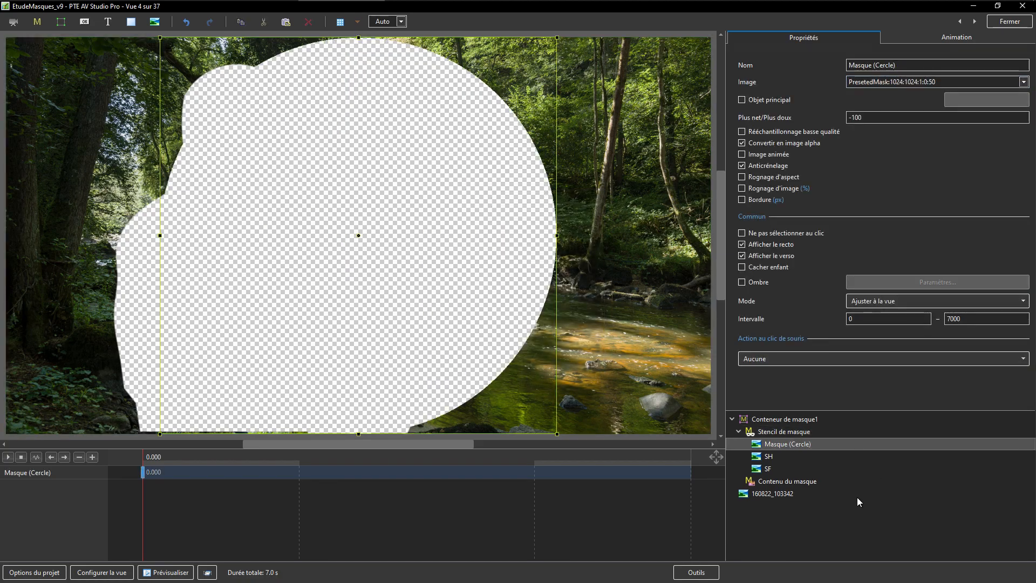
left_click_drag(558, 38, 470, 123)
left_click_drag(391, 199, 540, 201)
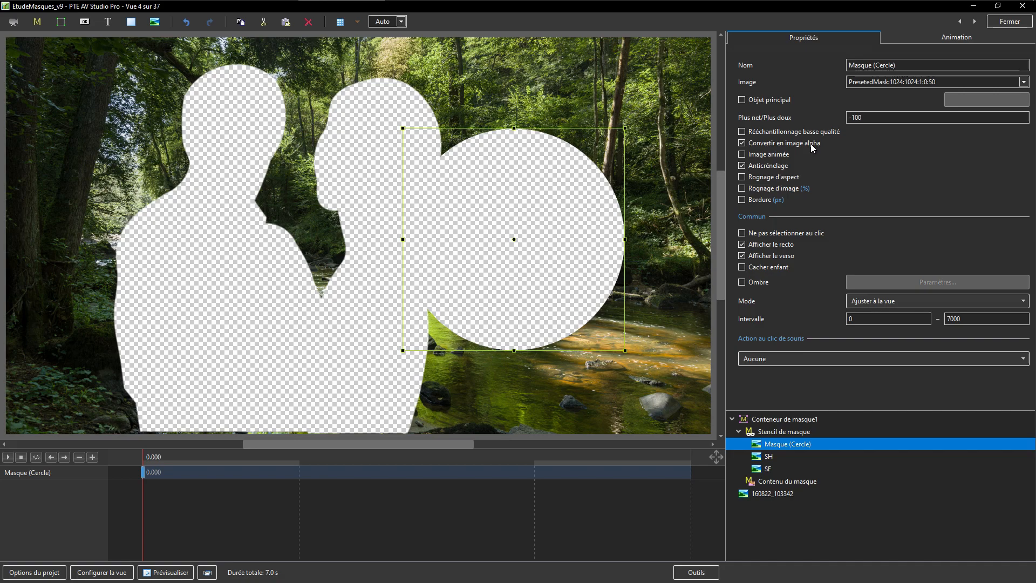
- Turn off the conversion to alpha image for the circle mask, SH and SF inside the stencil
left_click(743, 144)
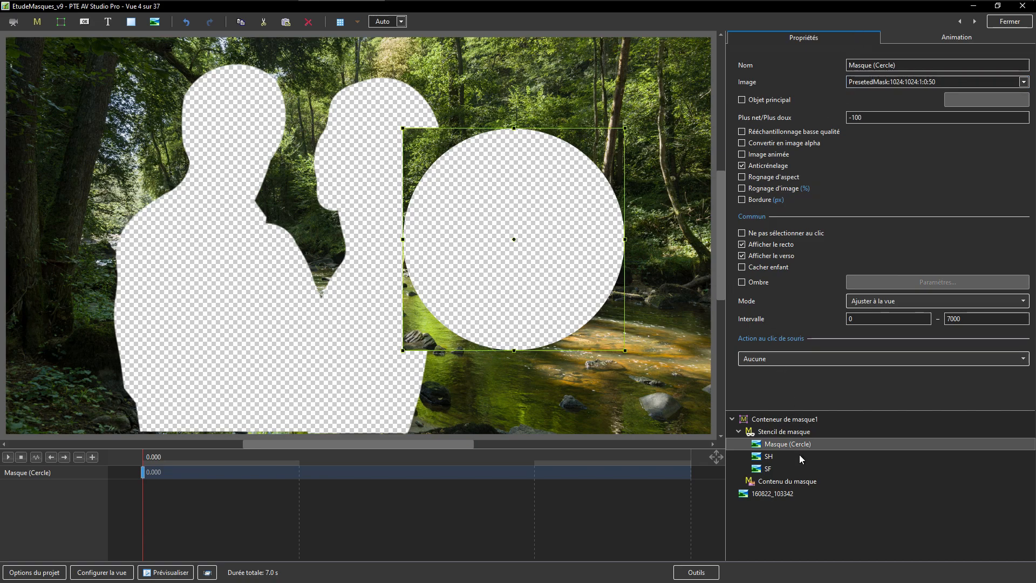
left_click(768, 458)
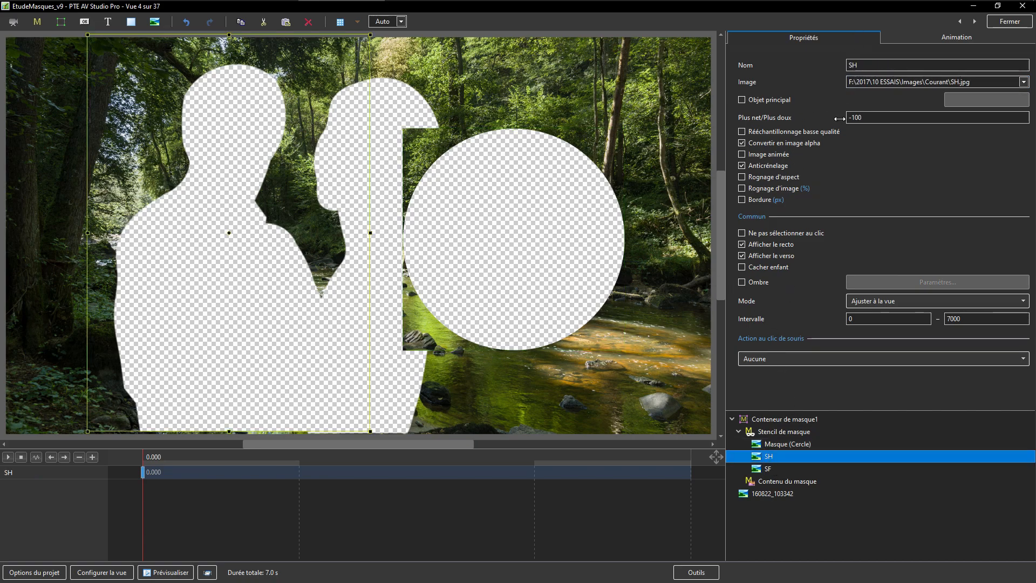
left_click(745, 144)
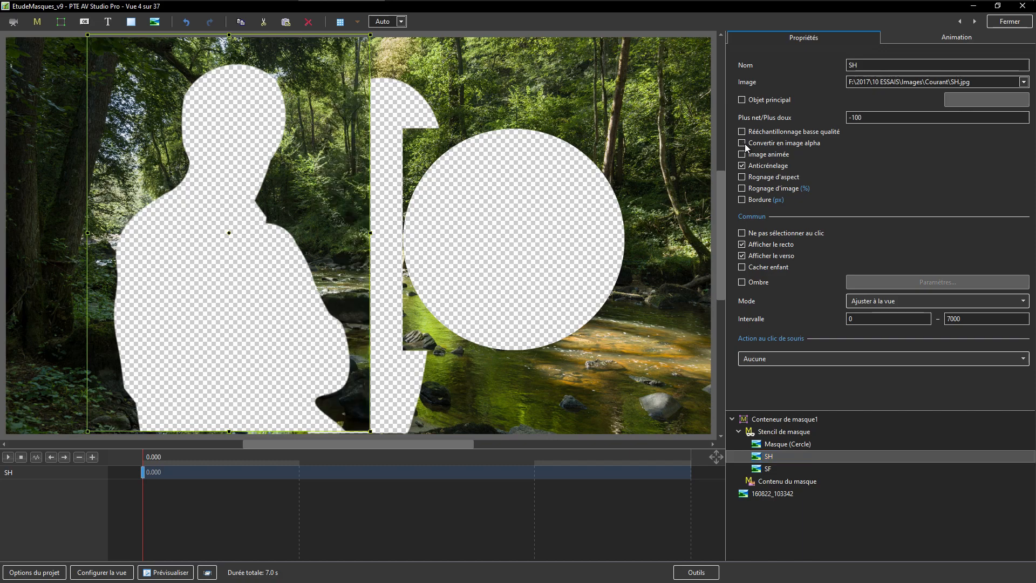
left_click(768, 469)
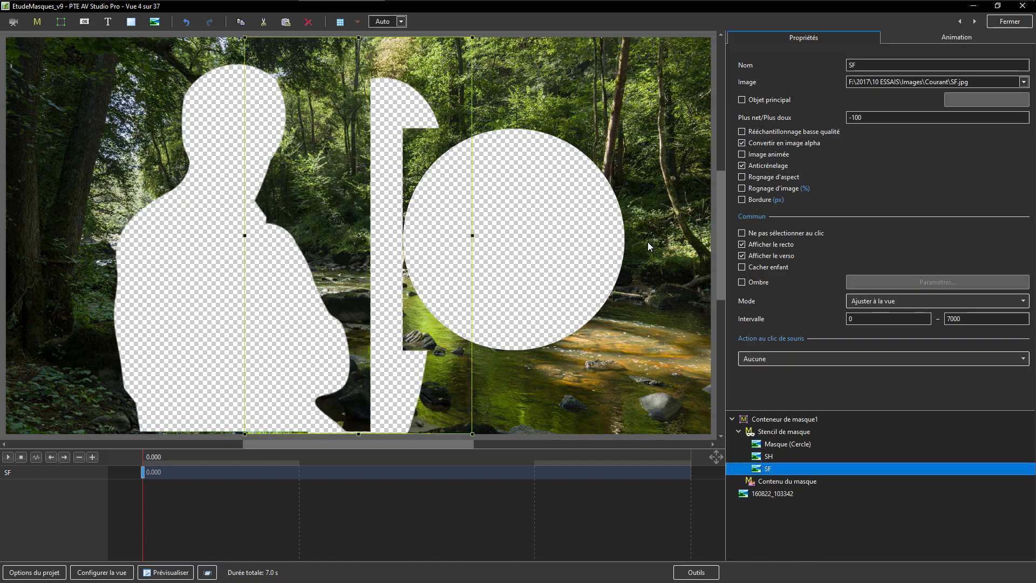
left_click(743, 144)
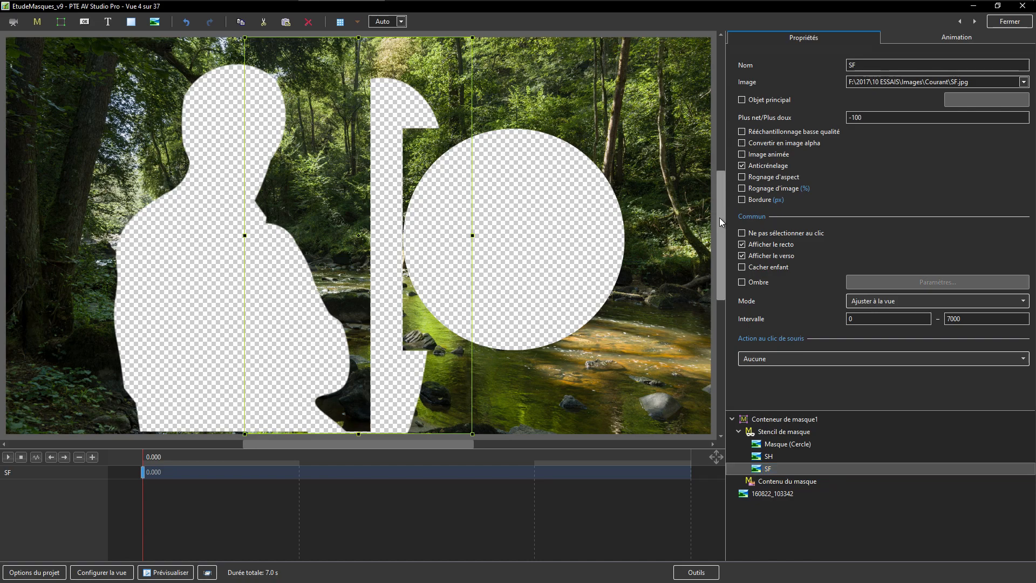
- Move the circle mask, SH and SF out of the mask stencil to the top level, above the mask container
left_click(771, 447, "shift")
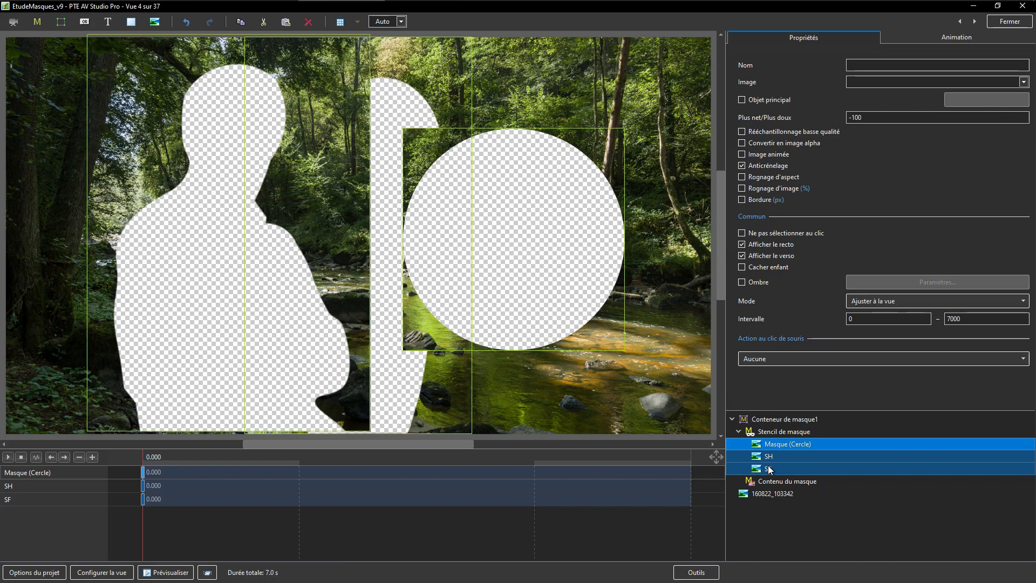
key("Delete")
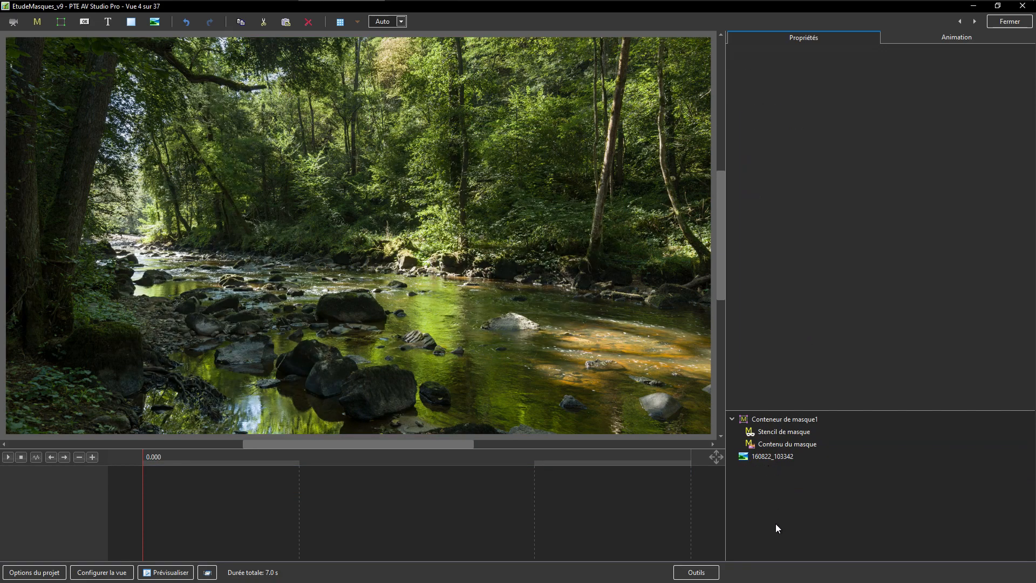
key("ctrl+z")
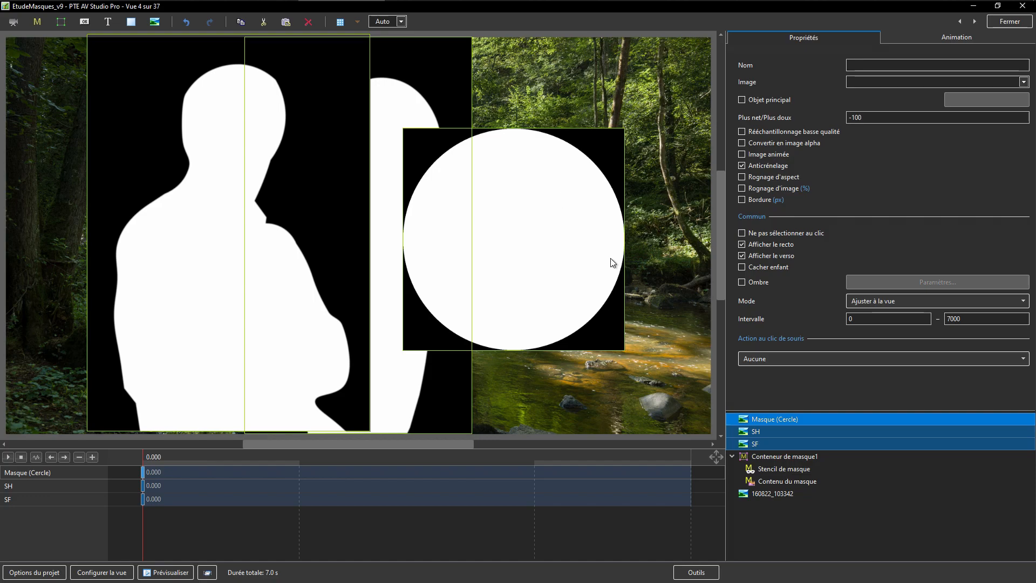
- Spread the three images apart, with SH at the left edge, SF near the centre and the circle on the right side of the slide
left_click(801, 418)
left_click_drag(546, 233, 625, 224)
left_click(757, 431)
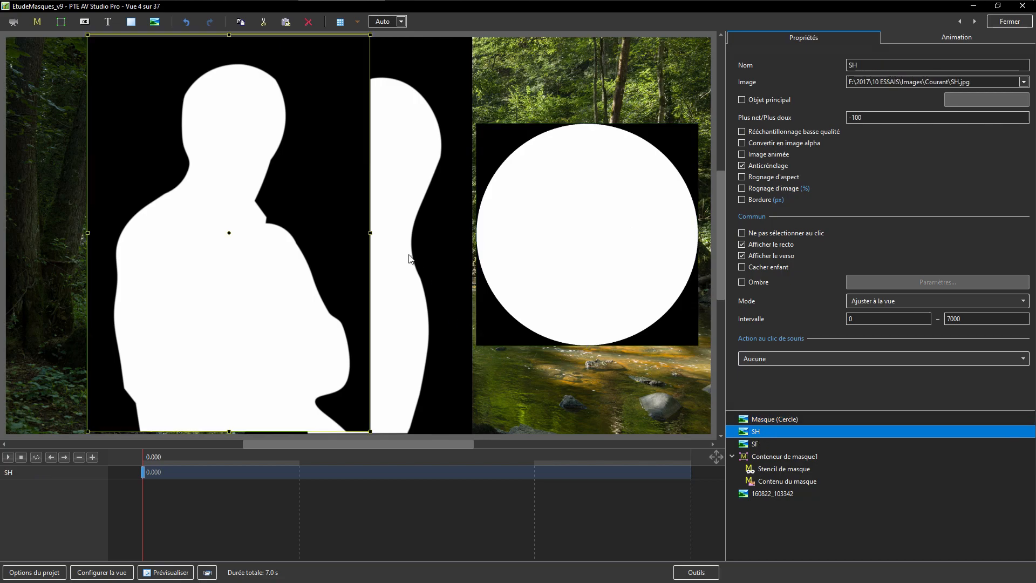
left_click_drag(264, 261, 157, 257)
left_click(341, 249)
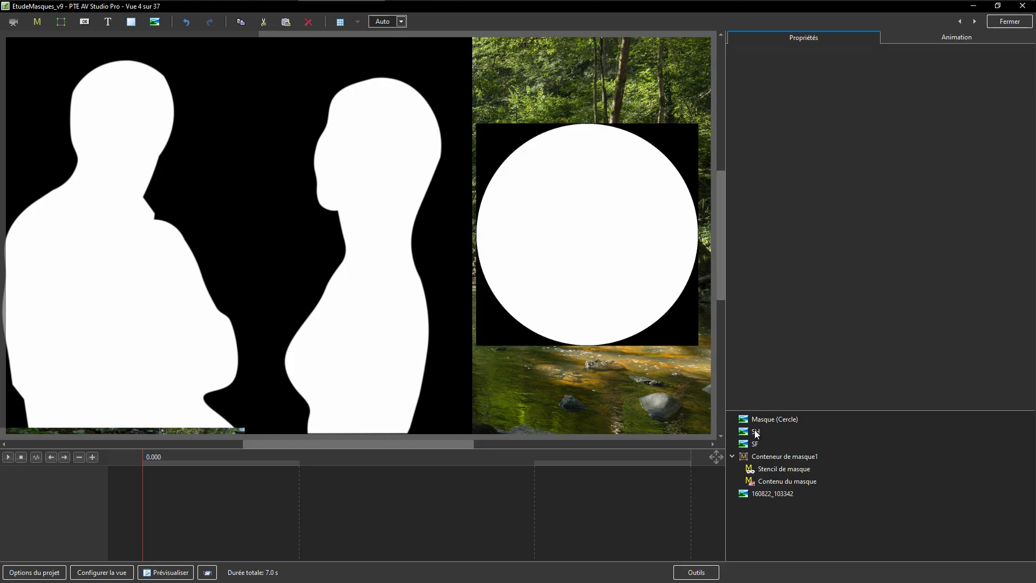
left_click(755, 445)
mouse_move(367, 285)
left_mouse_down()
mouse_move(418, 286)
mouse_move(275, 273)
mouse_move(373, 287)
left_mouse_up()
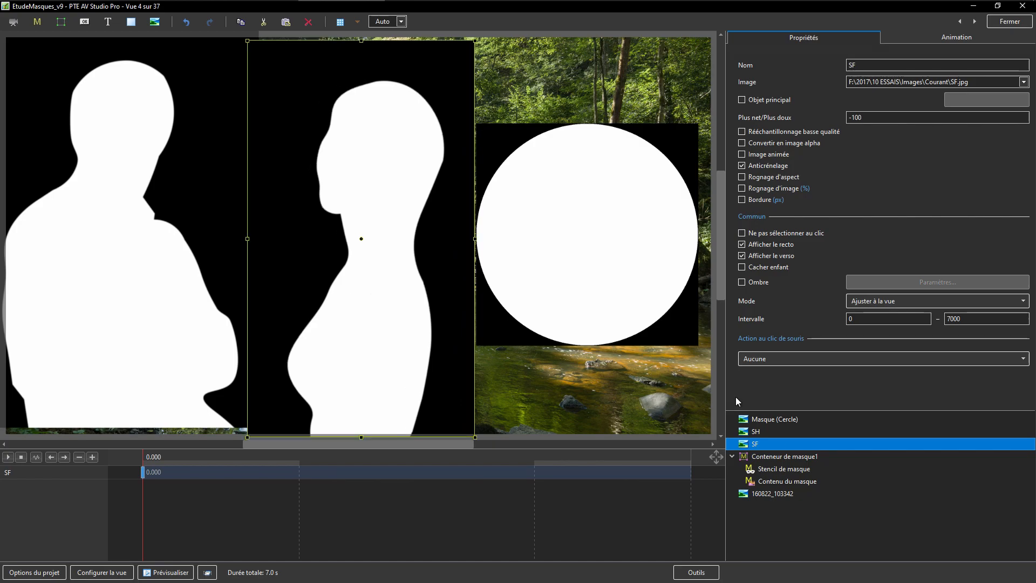
- Turn on the conversion to alpha image for the circle mask, SH and SF together
left_click(759, 420, "shift")
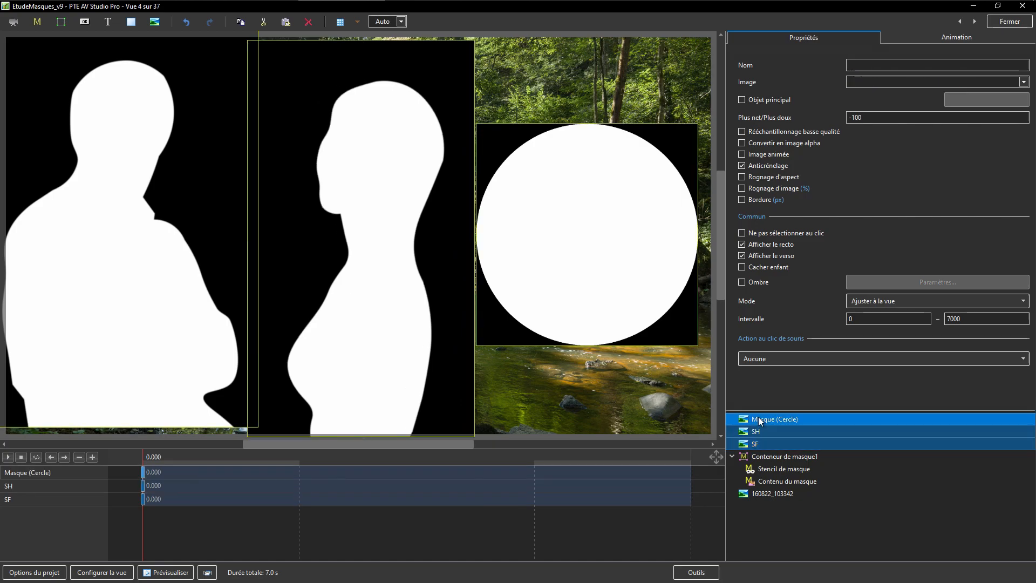
left_click(745, 141)
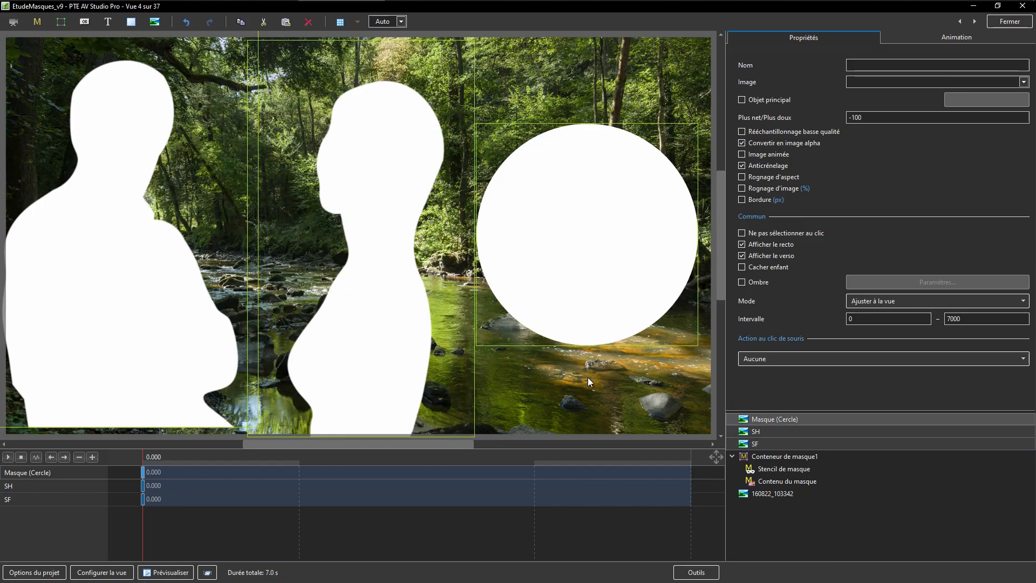
left_click(575, 299)
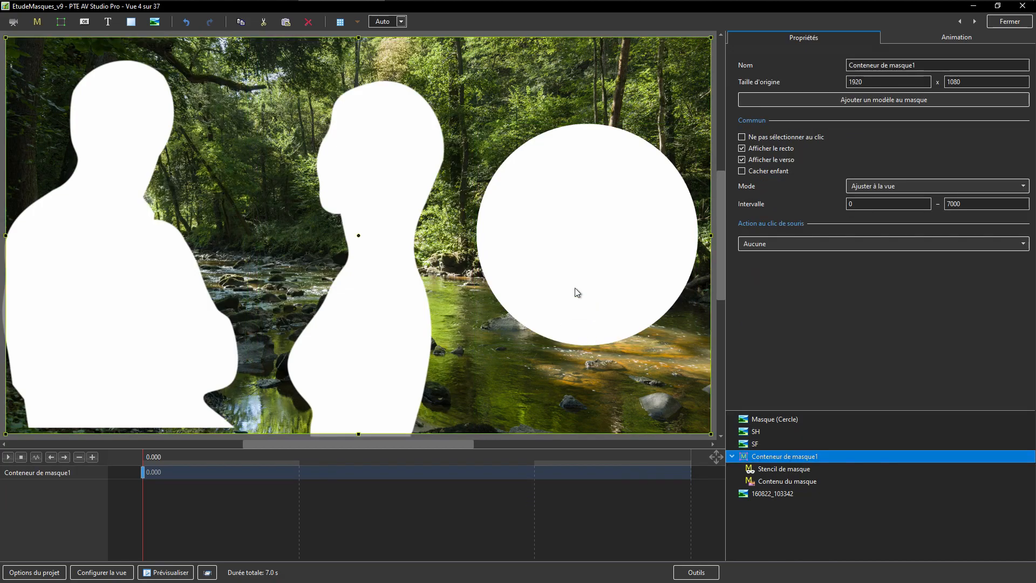
- Move the circle left over SF's right edge and shift SH right so that it overlaps SF's lower body
left_click(755, 420)
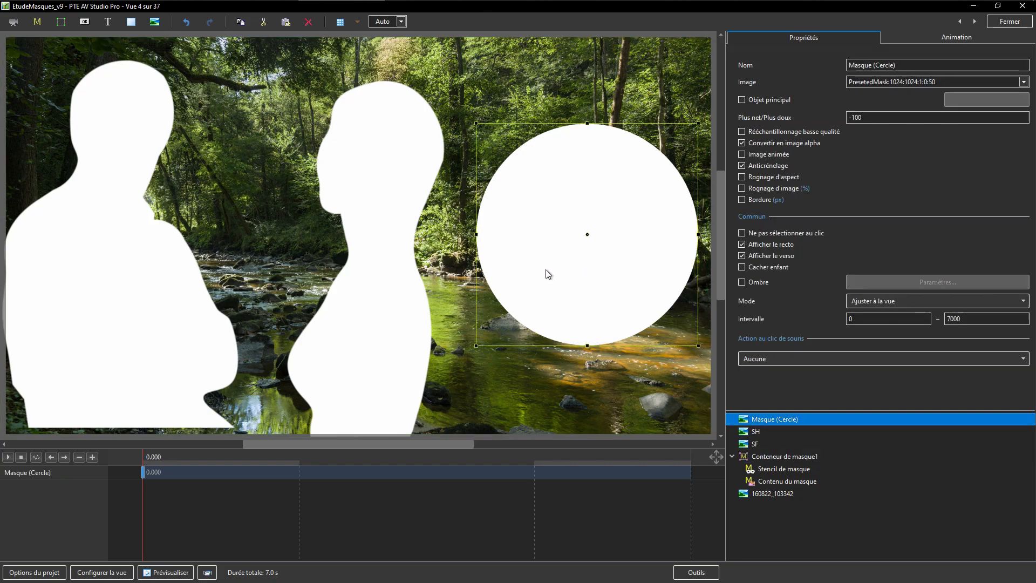
left_click_drag(547, 281, 434, 270)
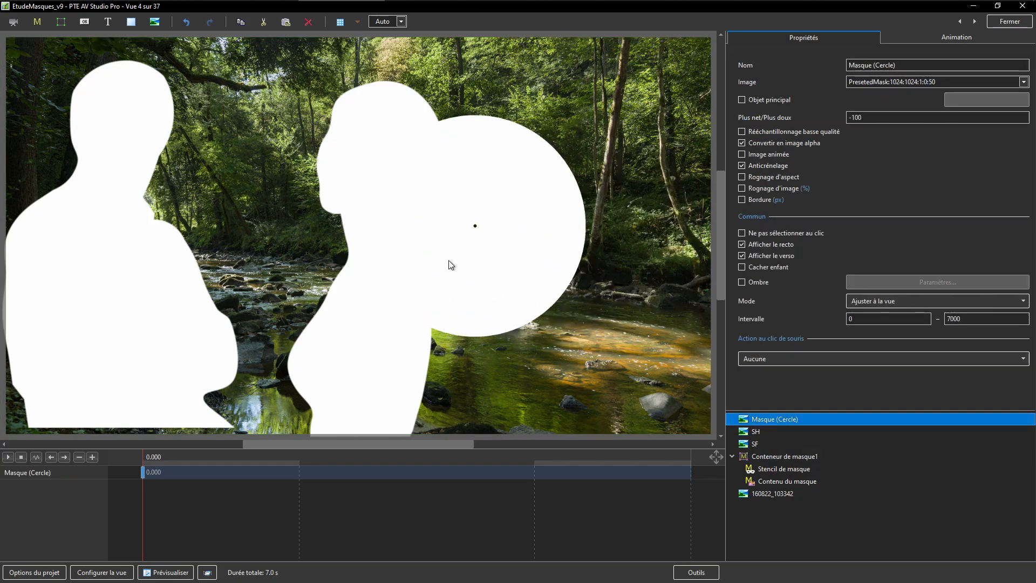
left_click(750, 432)
left_click_drag(137, 303, 286, 315)
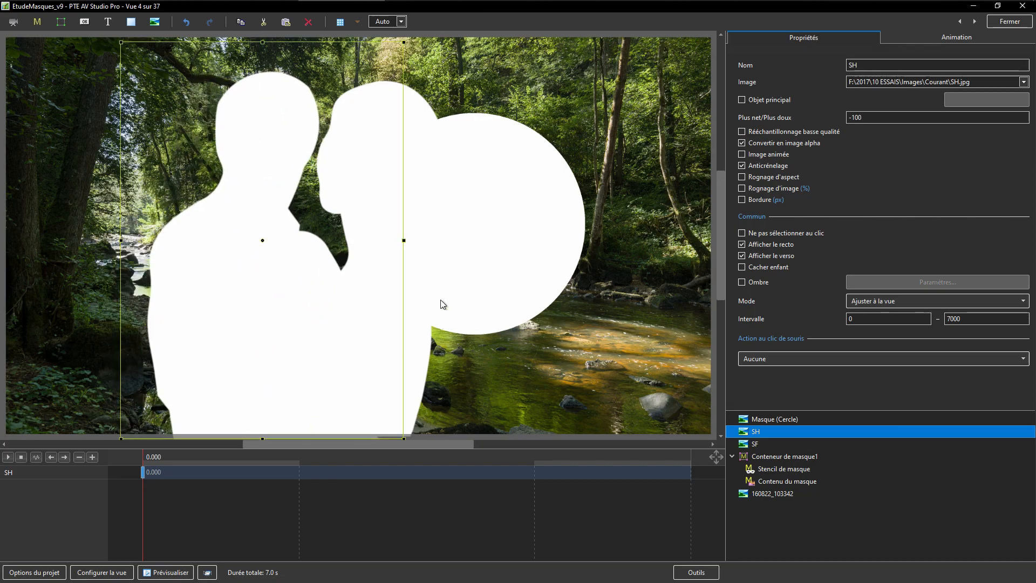
- Turn off the conversion to alpha image for the circle mask and move it up and right, clear of the SF silhouette
left_click(771, 421)
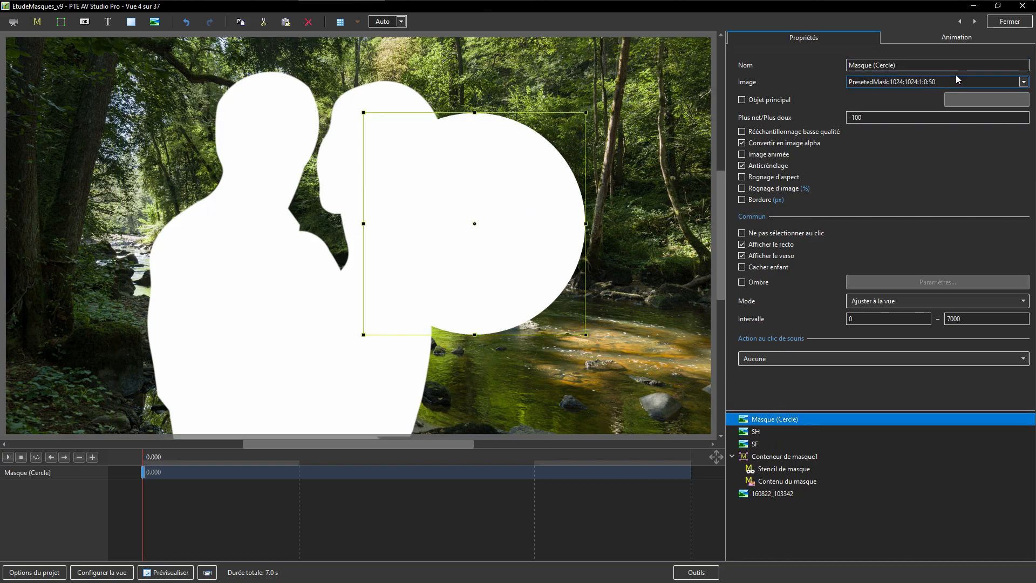
left_click(742, 143)
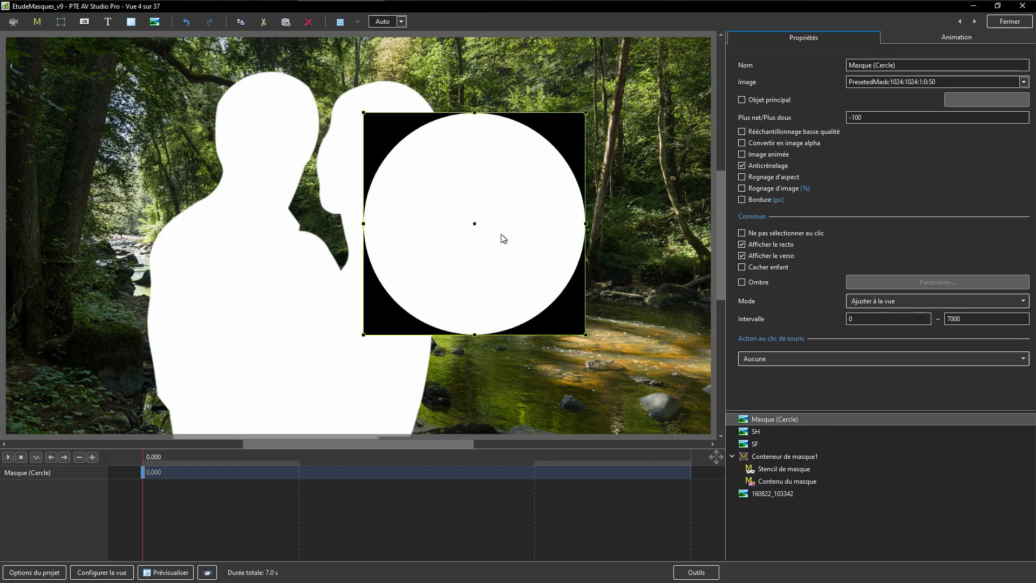
left_click_drag(562, 127, 666, 109)
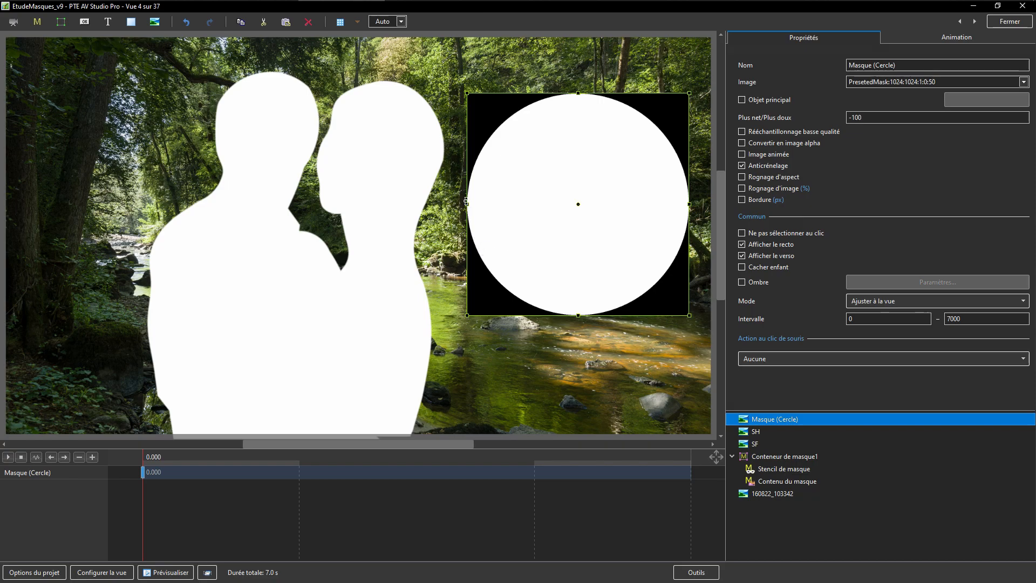
- Move the circle mask, SH and SF together into the mask stencil, and select the circle mask there
left_click(743, 445, "shift")
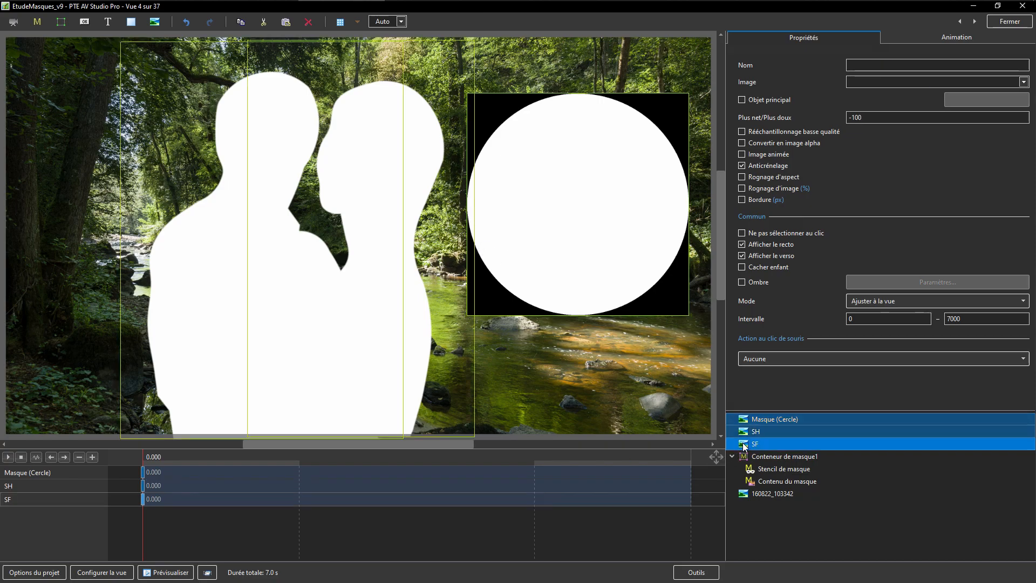
key("Delete")
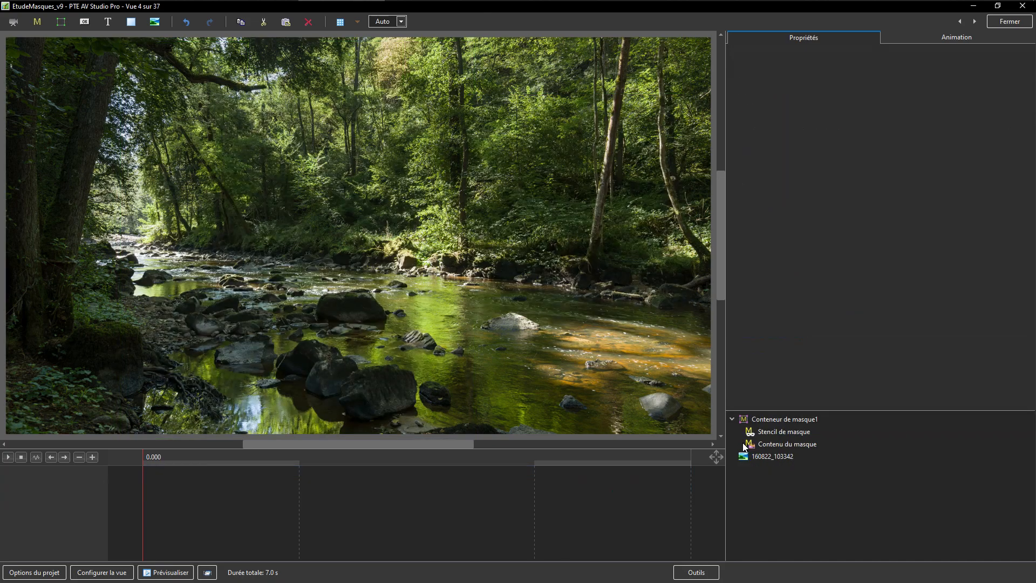
left_click(768, 432)
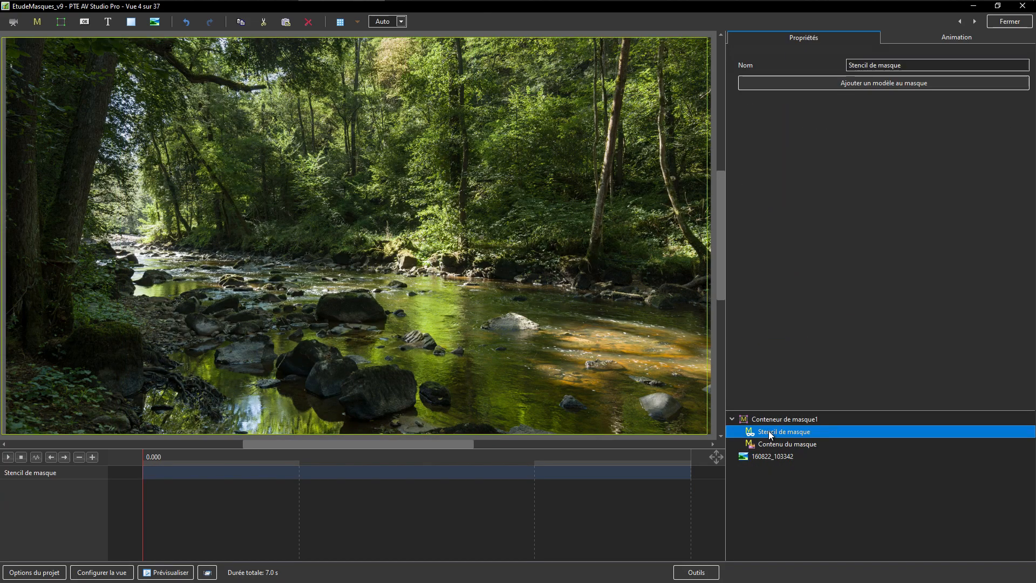
key("ctrl+z")
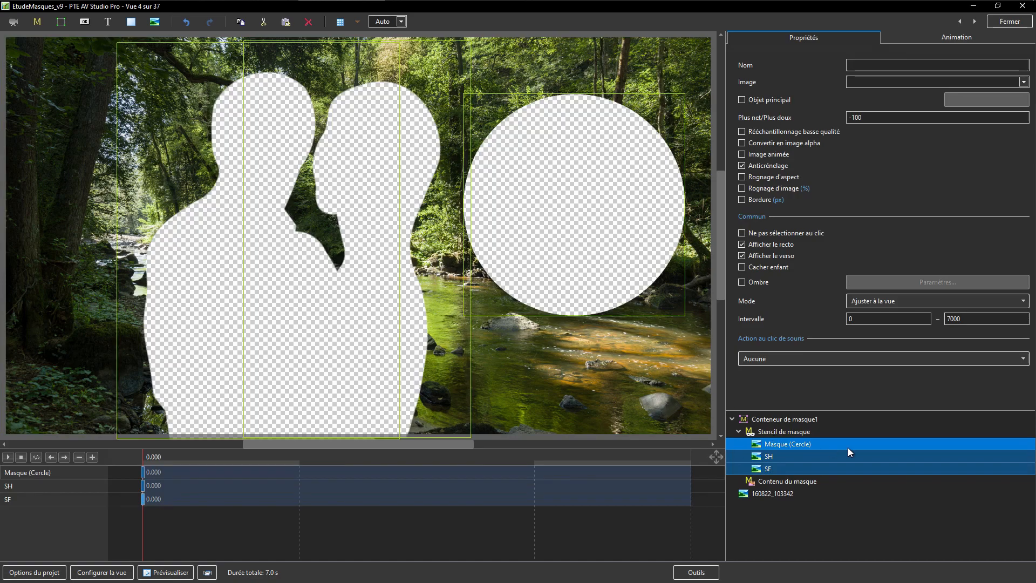
left_click(833, 431)
left_click(793, 445)
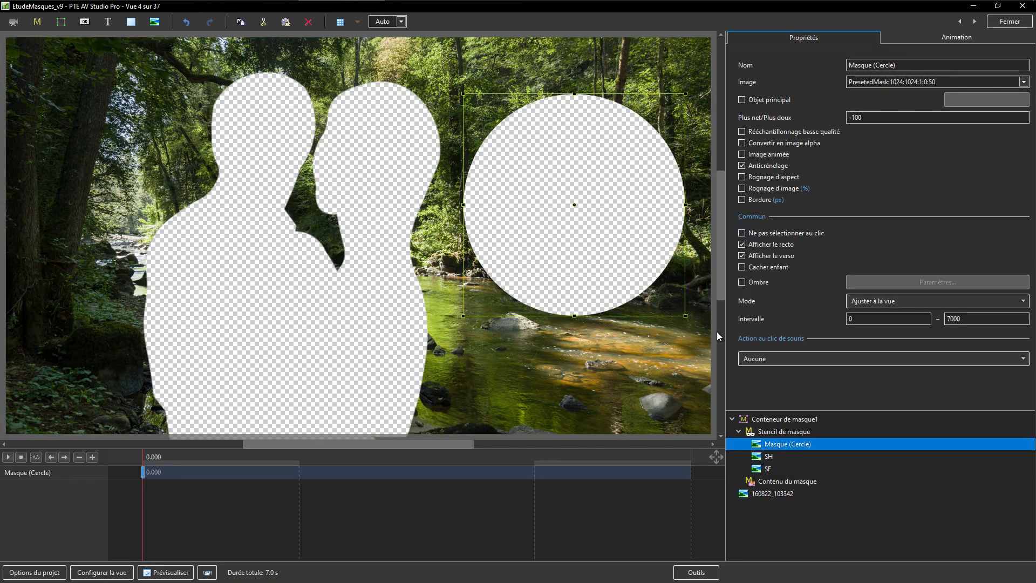
- Delete the circle mask from the mask stencil and insert the image 802_4868.jpg into the mask content
key("Delete")
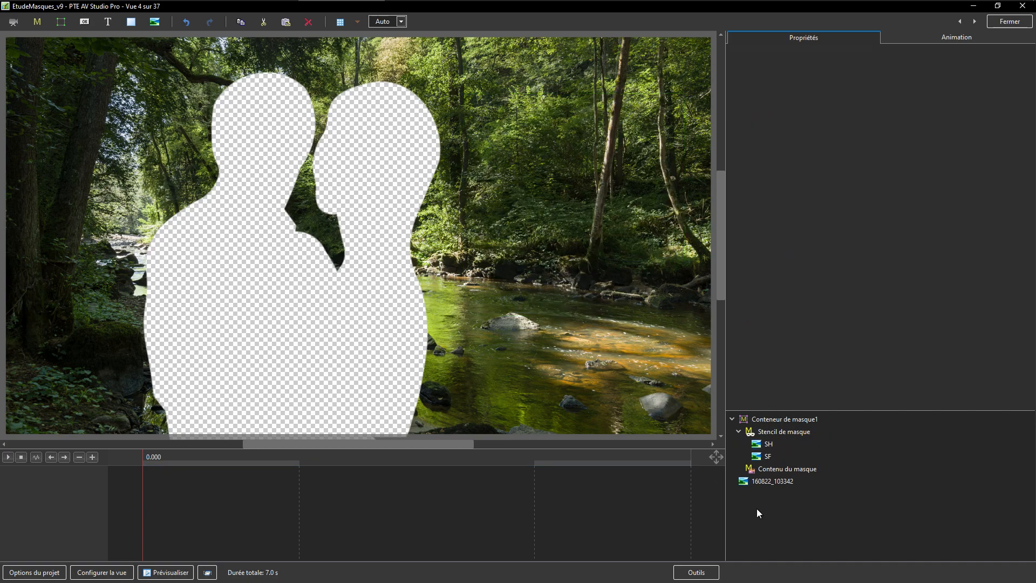
left_click(767, 469)
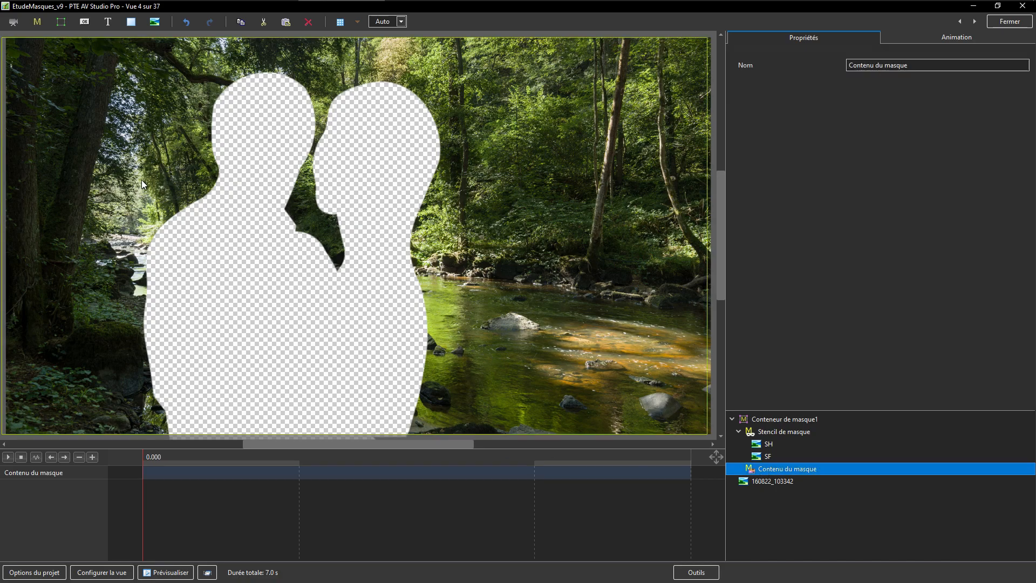
left_click(148, 23)
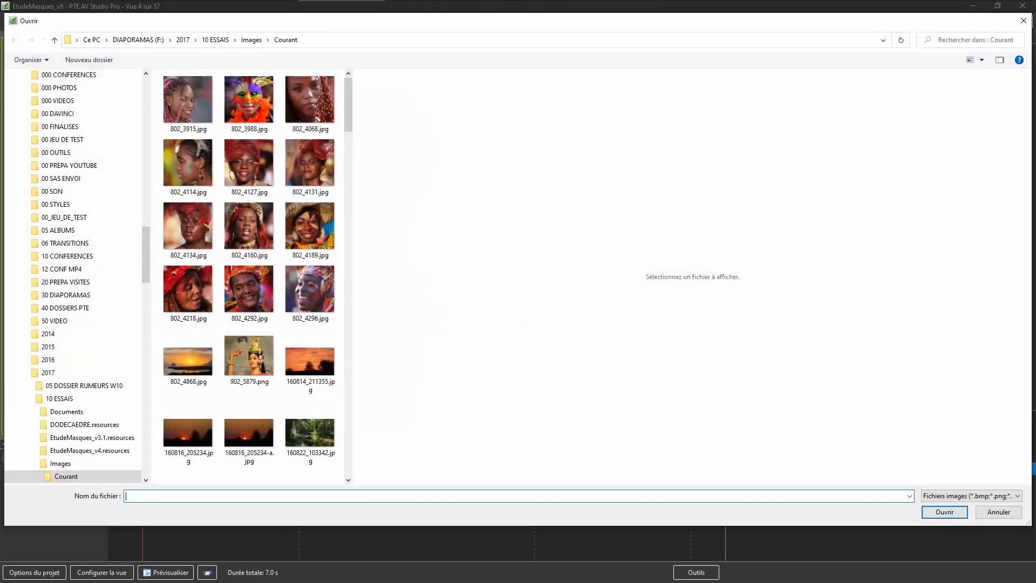
double_click(195, 359)
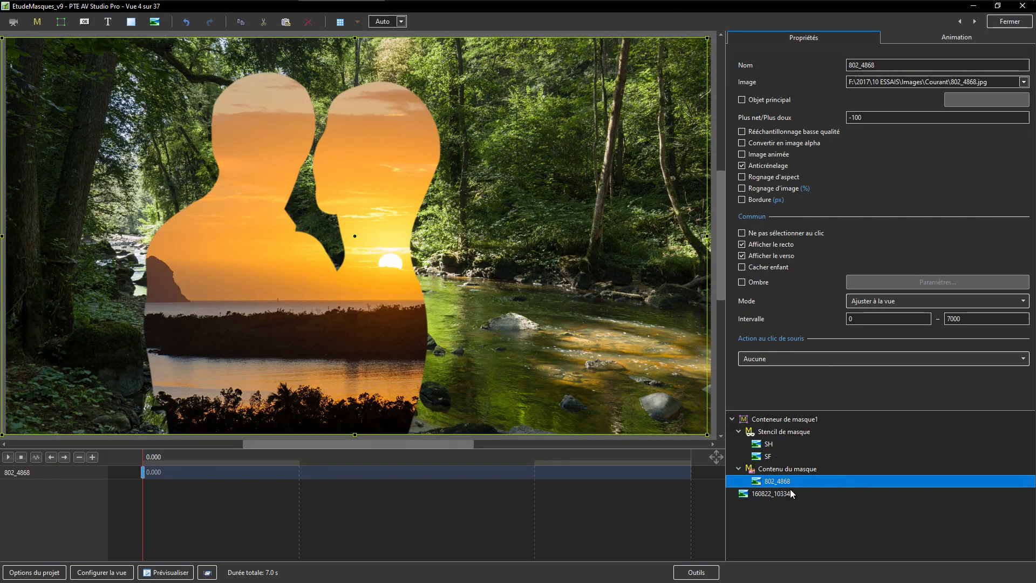
- Move the sunset image down inside the mask, and set the zoom of SH and SF together to 70%
left_click_drag(383, 292, 376, 329)
left_click(759, 446)
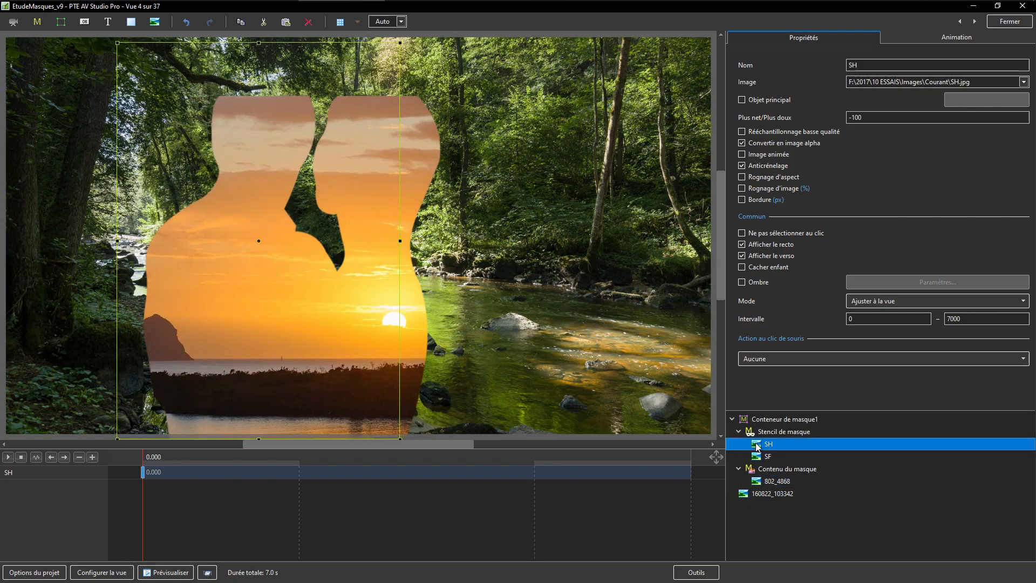
left_click(761, 457, "ctrl")
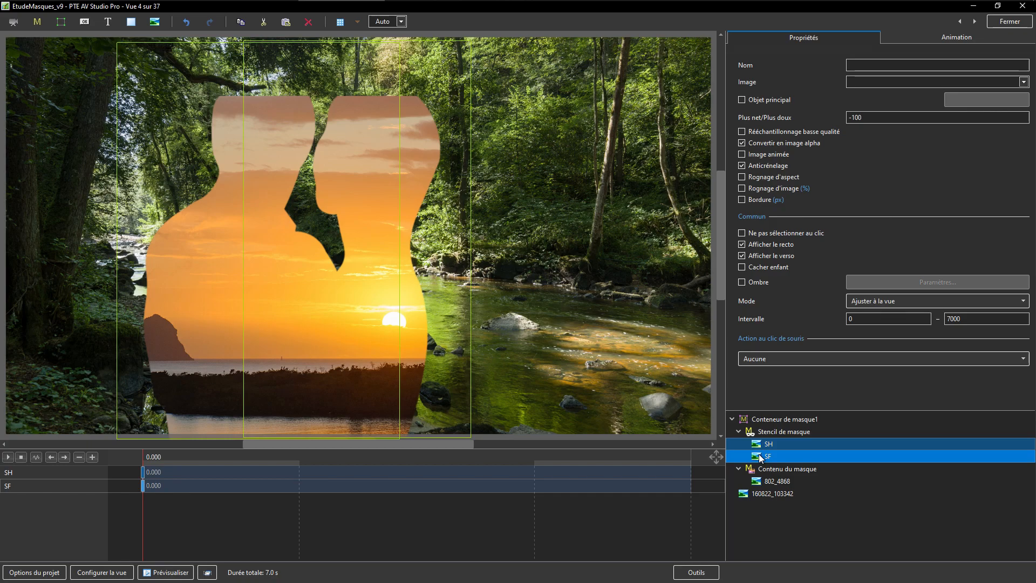
left_click(141, 468)
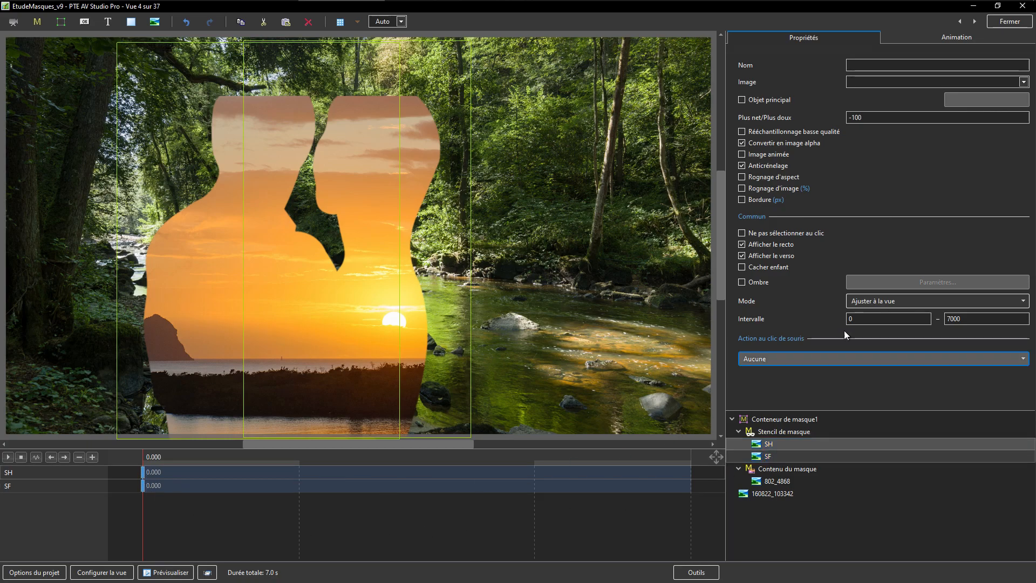
left_click(908, 38)
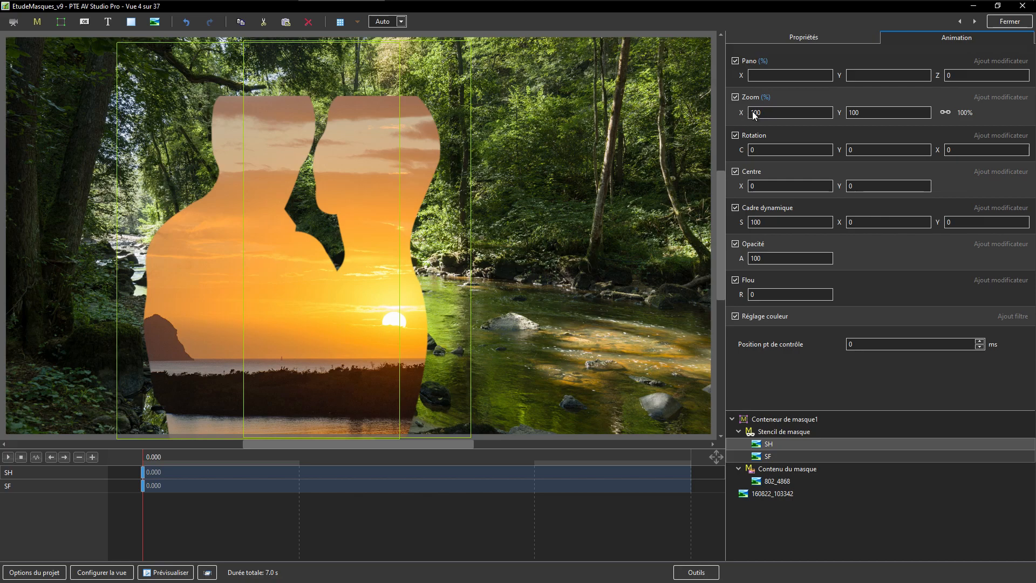
left_click_drag(738, 112, 726, 119)
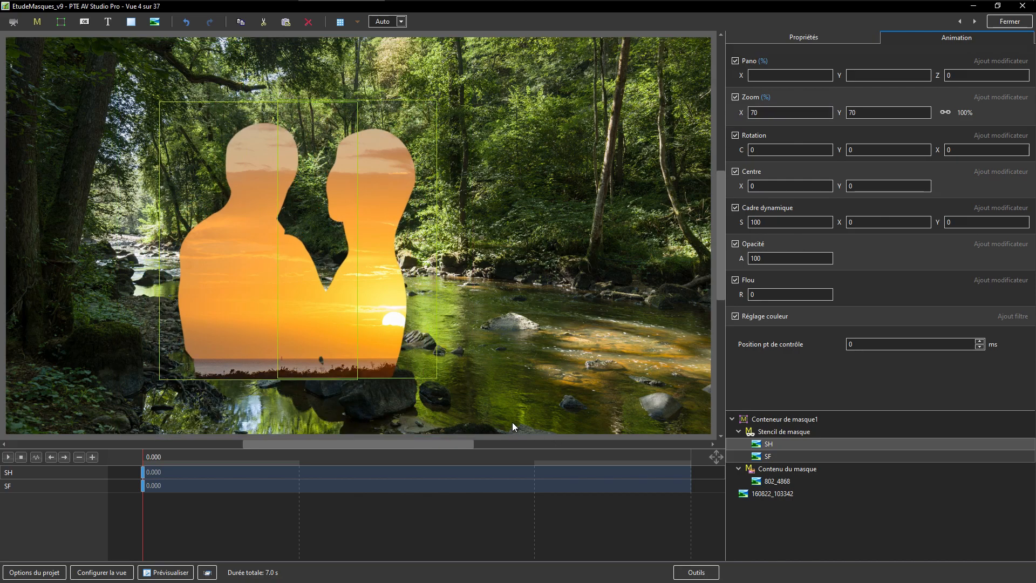
- Move the sunset image left and slightly up inside the mask, to a pan of about X -13.9 and Y 24.5
left_click(773, 482)
left_click_drag(331, 352, 301, 347)
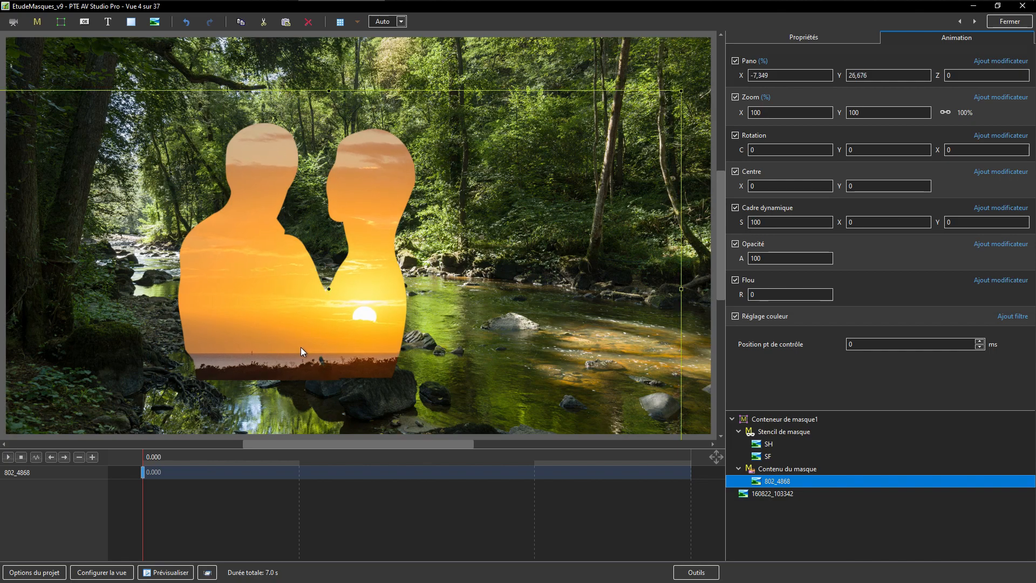
mouse_move(287, 321)
left_mouse_down()
mouse_move(274, 319)
mouse_move(276, 306)
left_mouse_up()
left_click_drag(277, 302, 283, 300)
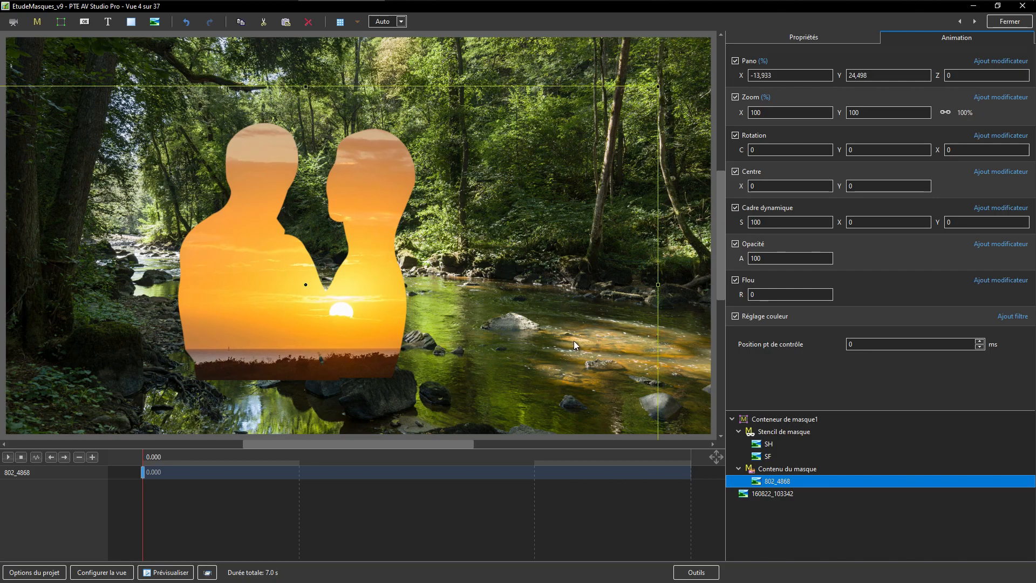
- Turn the conversion to alpha image off and back on for SF to compare its effect on the mask
left_click(769, 444)
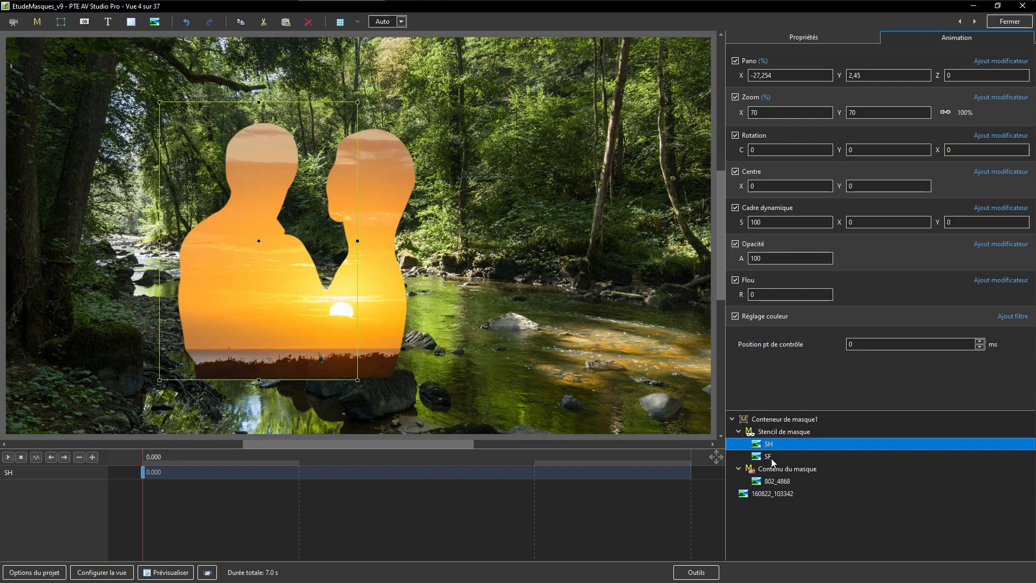
left_click(769, 458)
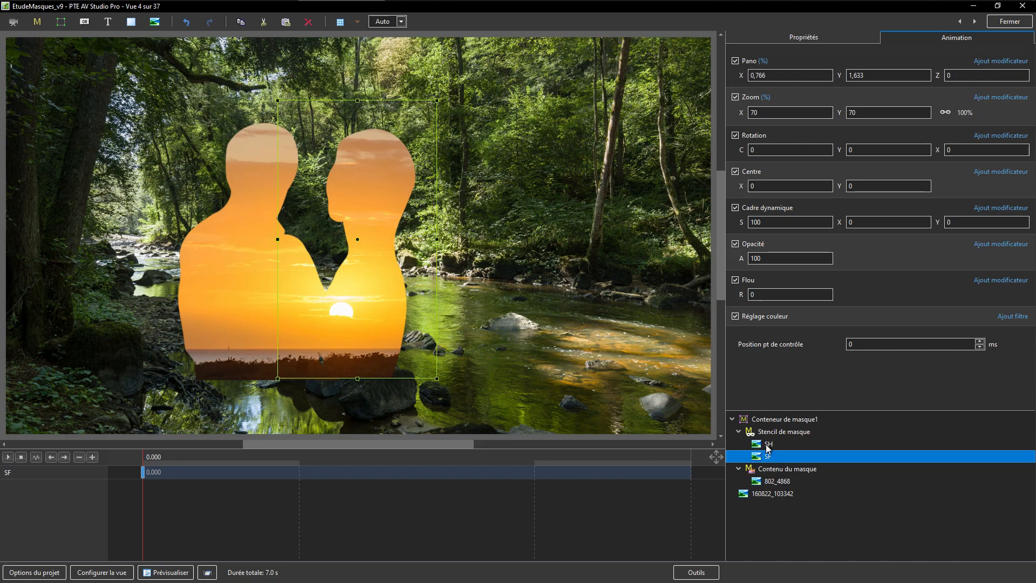
left_click(766, 447)
left_click(764, 457)
left_click(756, 35)
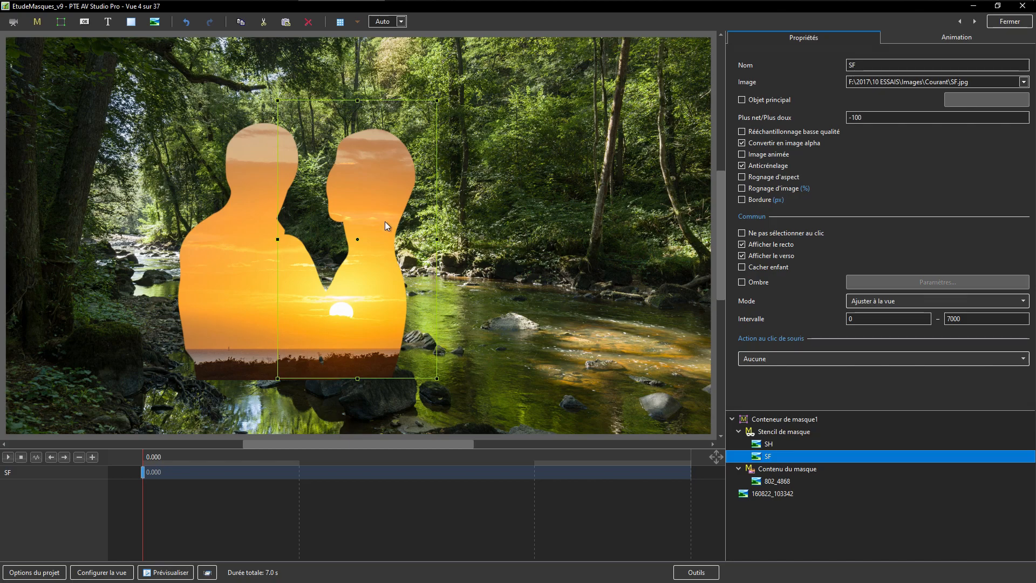
left_click(741, 143)
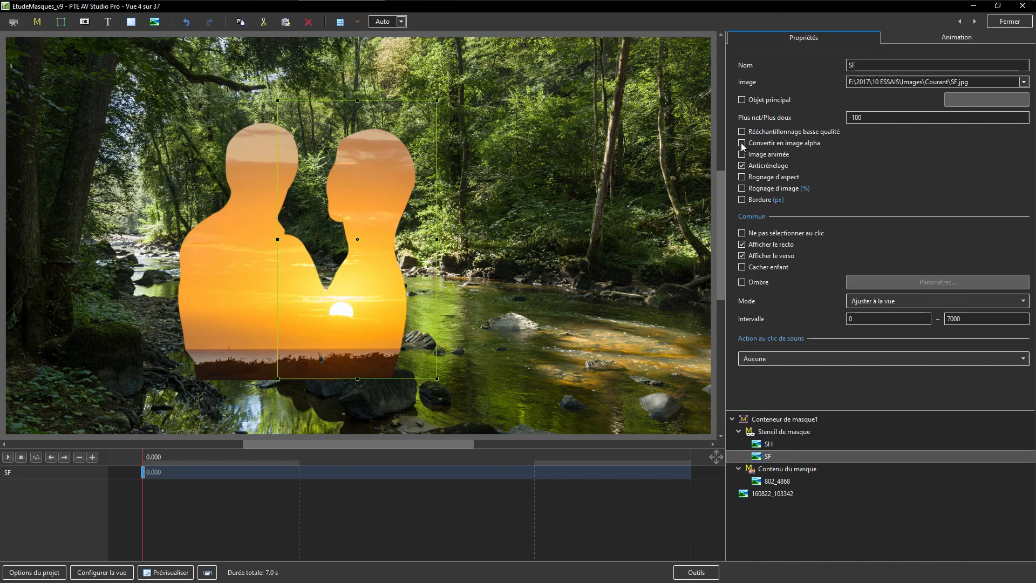
left_click(742, 144)
- Toggle the conversion to alpha image for SH off and on several times to compare the silhouettes, leaving it on
left_click(768, 445)
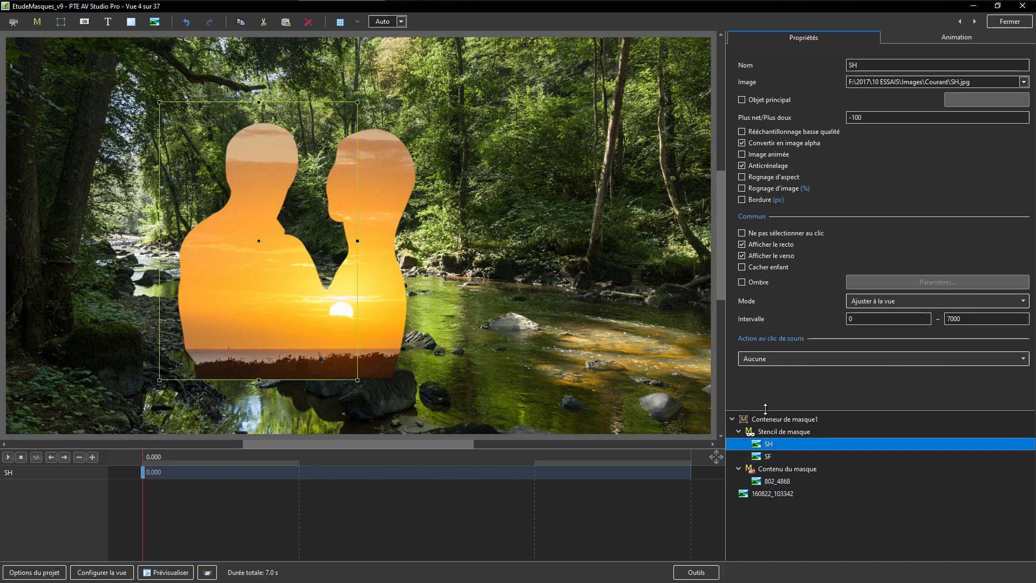
left_click(743, 143)
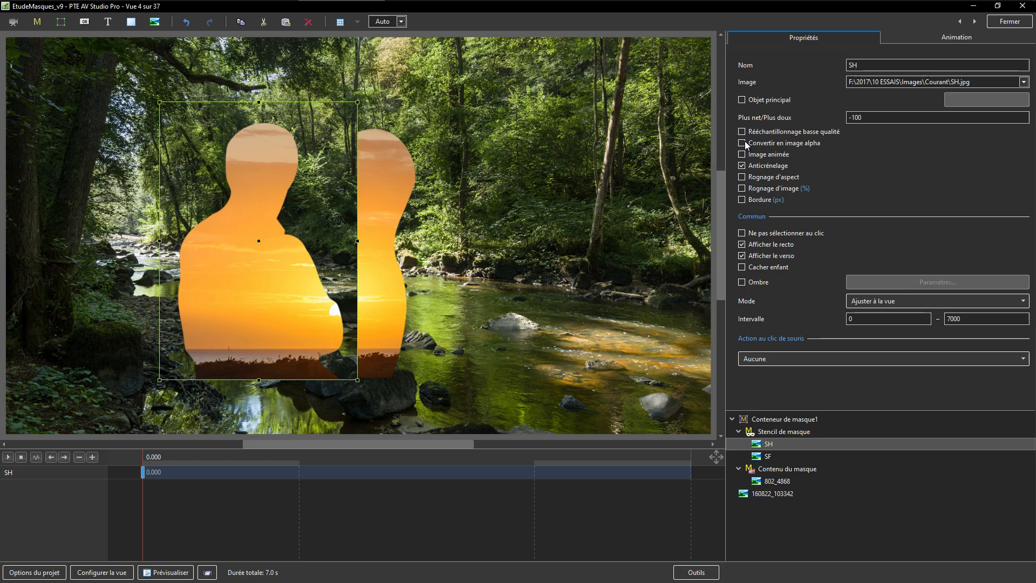
left_click(745, 142)
left_click(745, 142)
left_click(745, 142)
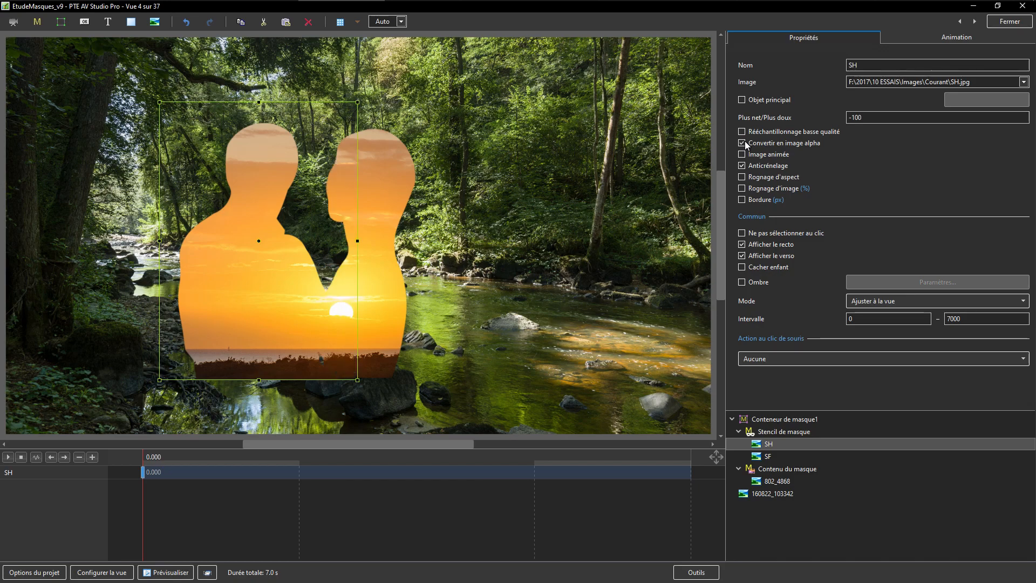
left_click(745, 143)
left_click(745, 142)
left_click(745, 142)
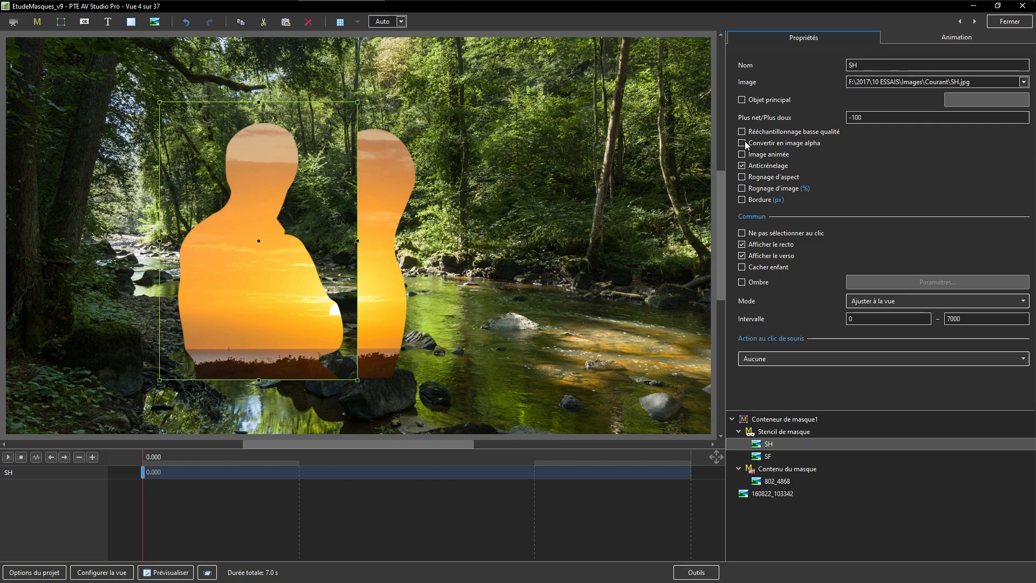
left_click(745, 142)
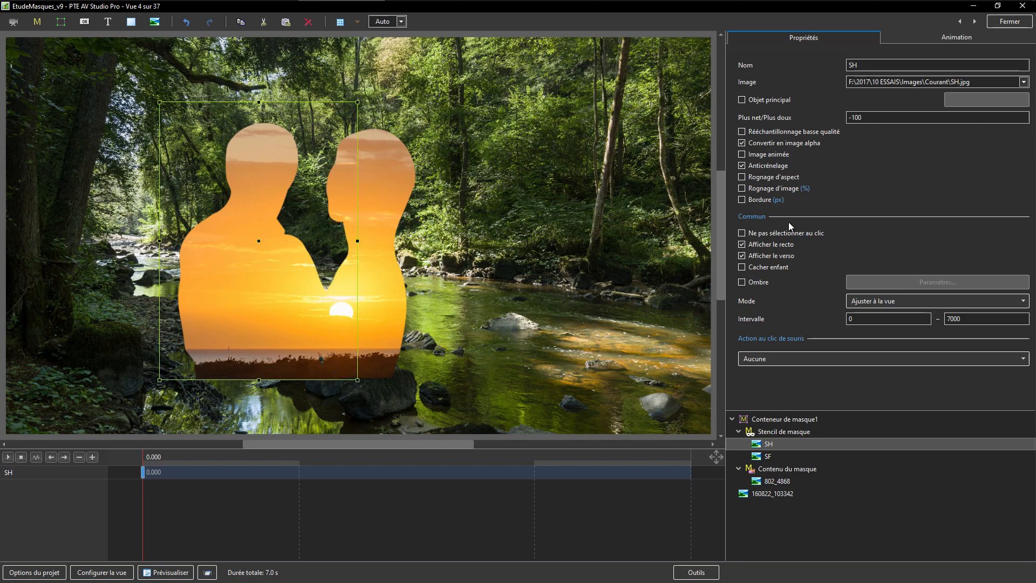